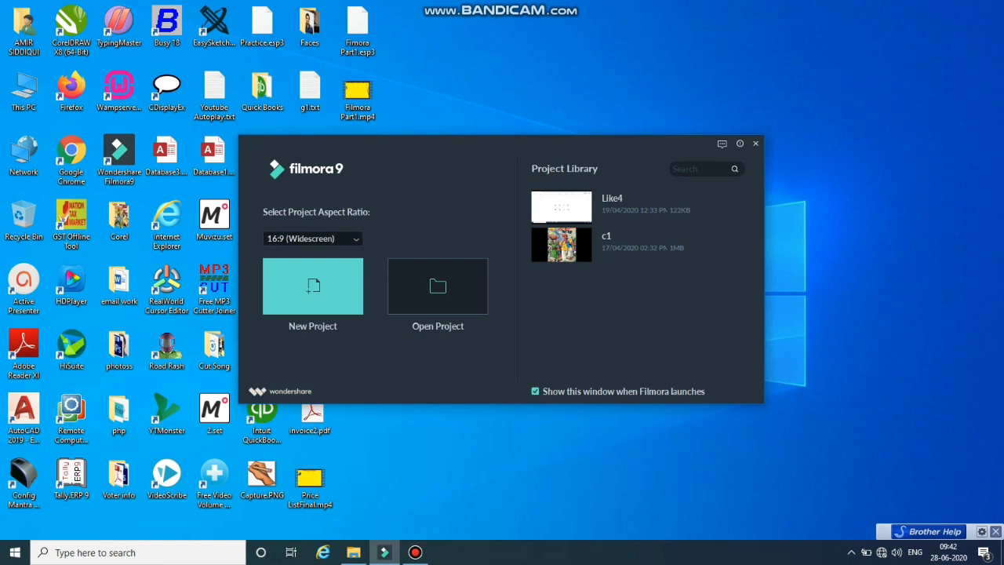
Create a new project with the 16:9 (Widescreen) aspect ratio
{"action": "left_click", "coordinate": [312, 239]}
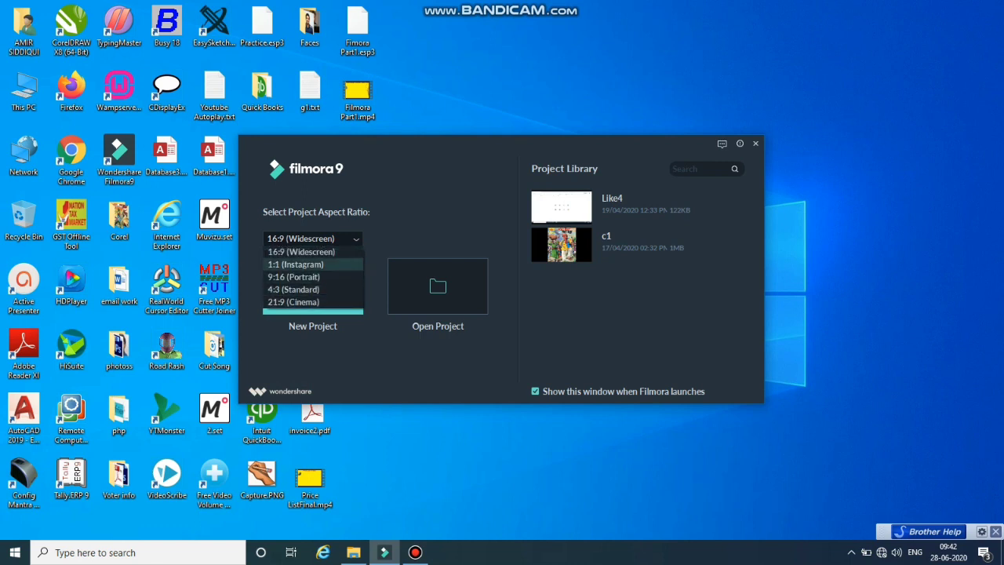
{"action": "key", "text": "Down"}
{"action": "key", "text": "Down"}
{"action": "key", "text": "Down"}
{"action": "key", "text": "Down"}
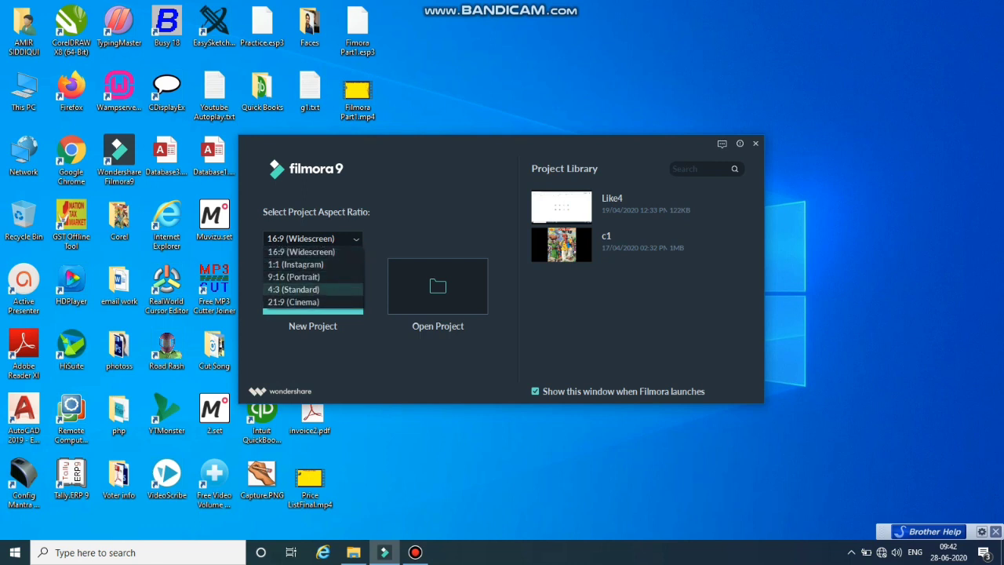
{"action": "key", "text": "Up"}
{"action": "key", "text": "Up"}
{"action": "key", "text": "Up"}
{"action": "key", "text": "Up"}
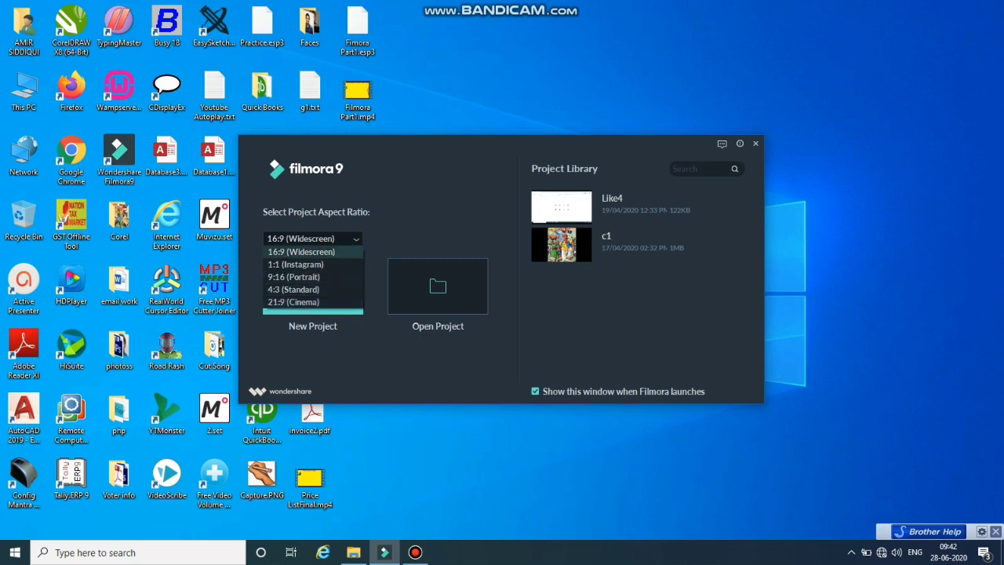
{"action": "key", "text": "Return"}
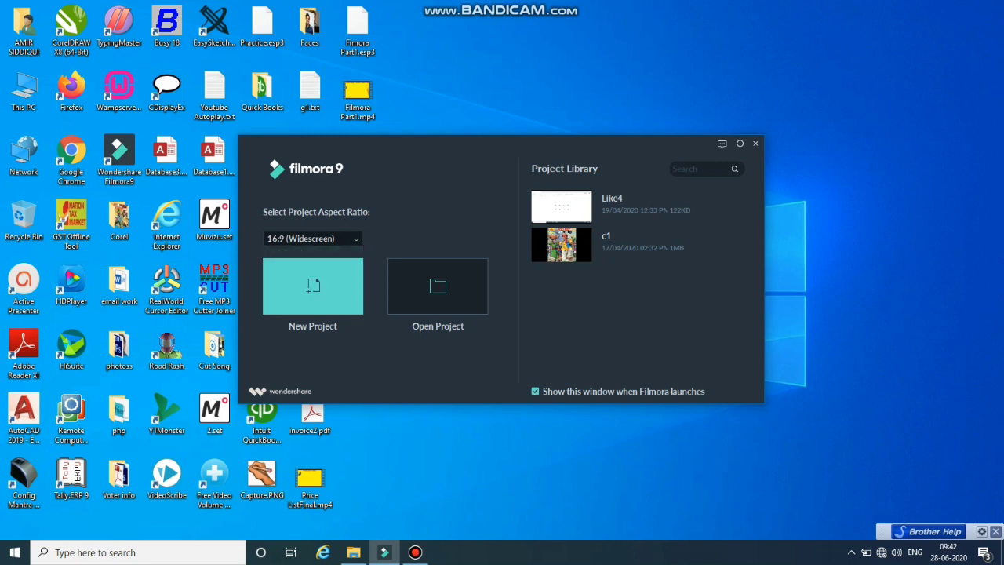
{"action": "key", "text": "Tab"}
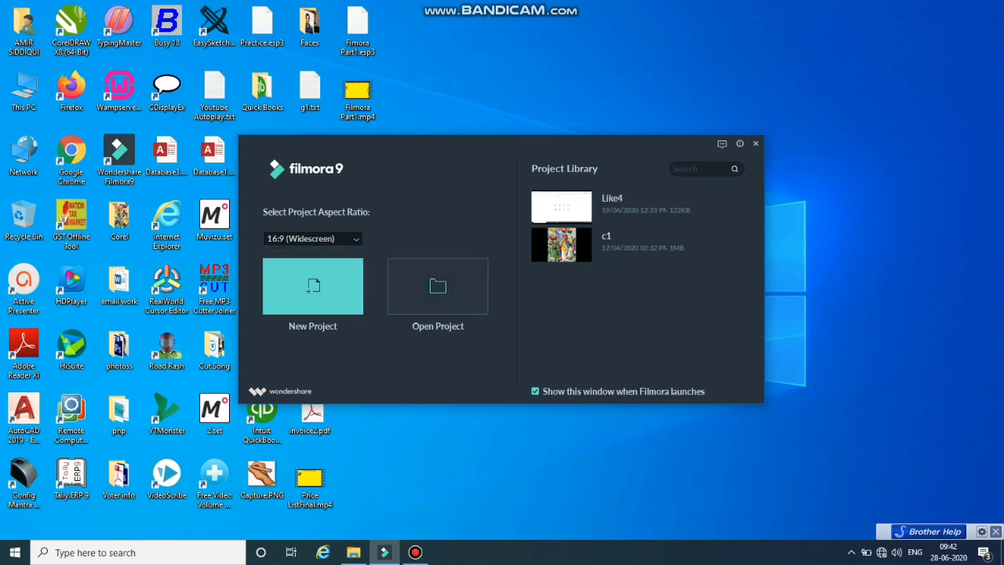
{"action": "key", "text": "Return"}
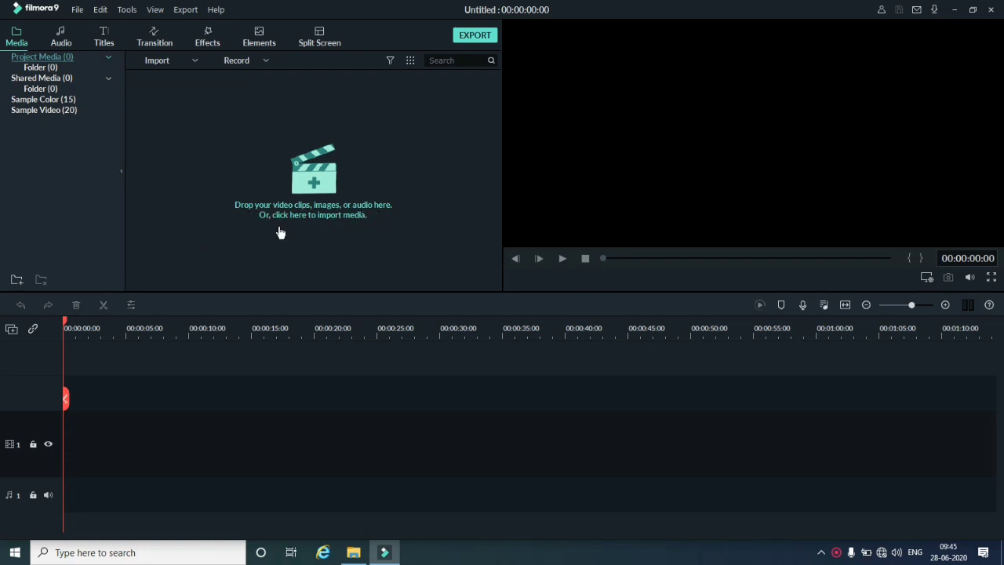
Import BEAUTI~0.JPG from the WinWallpaper folder on Local Disk (F:) and place it at the start of video track 1
{"action": "left_click", "coordinate": [313, 185]}
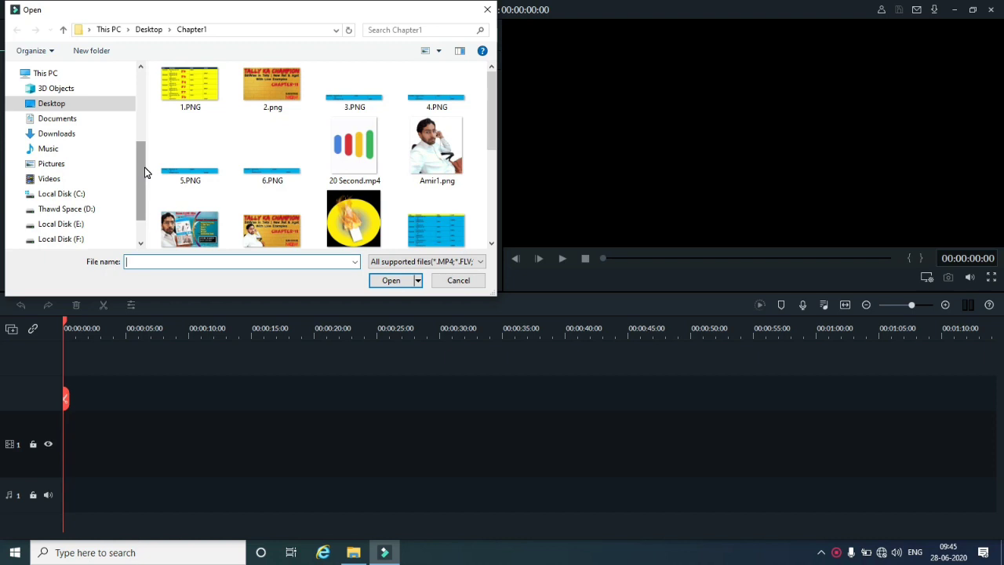
{"action": "left_click_drag", "start_coordinate": [144, 172], "coordinate": [139, 178]}
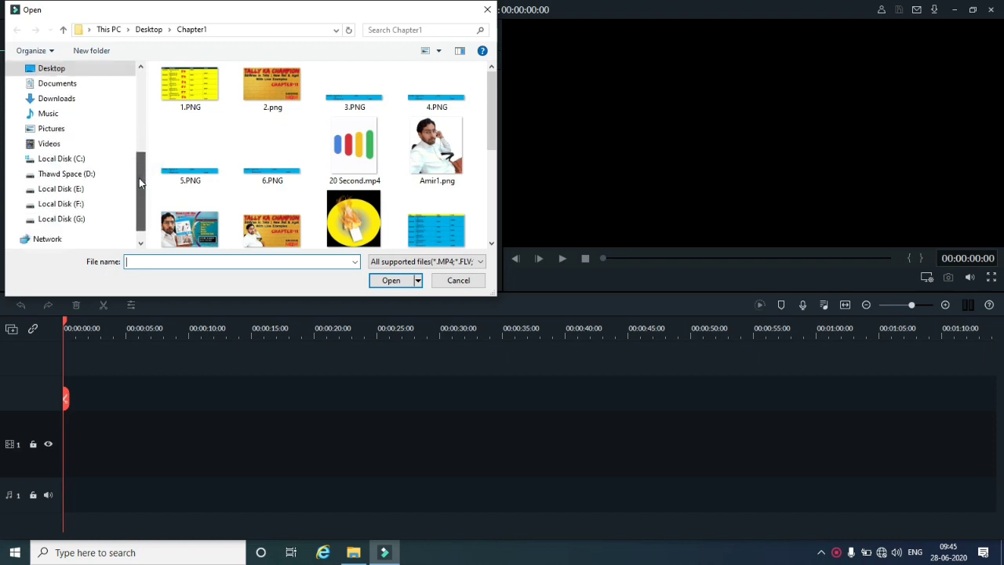
{"action": "left_click", "coordinate": [70, 191]}
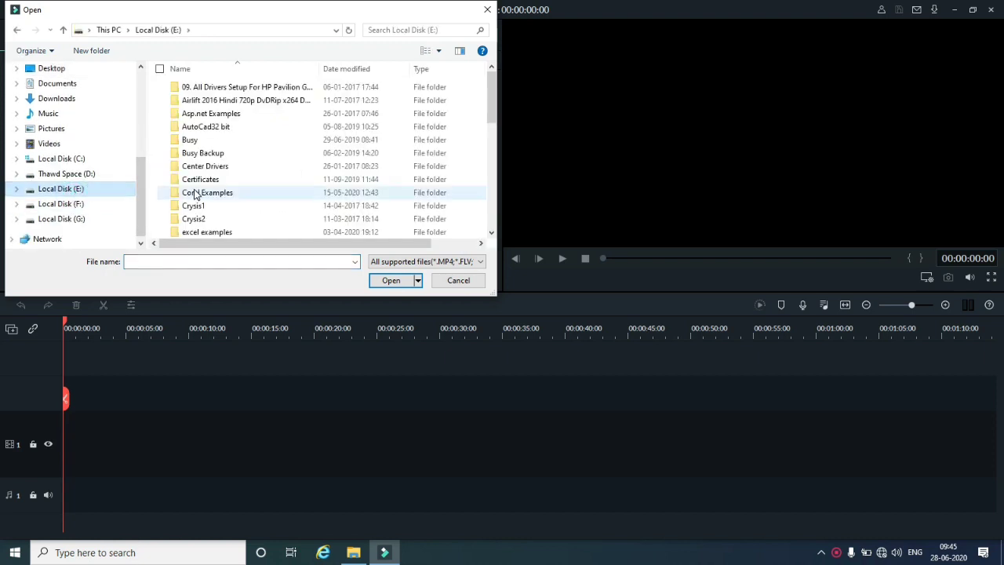
{"action": "left_click", "coordinate": [74, 206]}
{"action": "scroll", "coordinate": [197, 191], "scroll_direction": "down", "scroll_amount": 5}
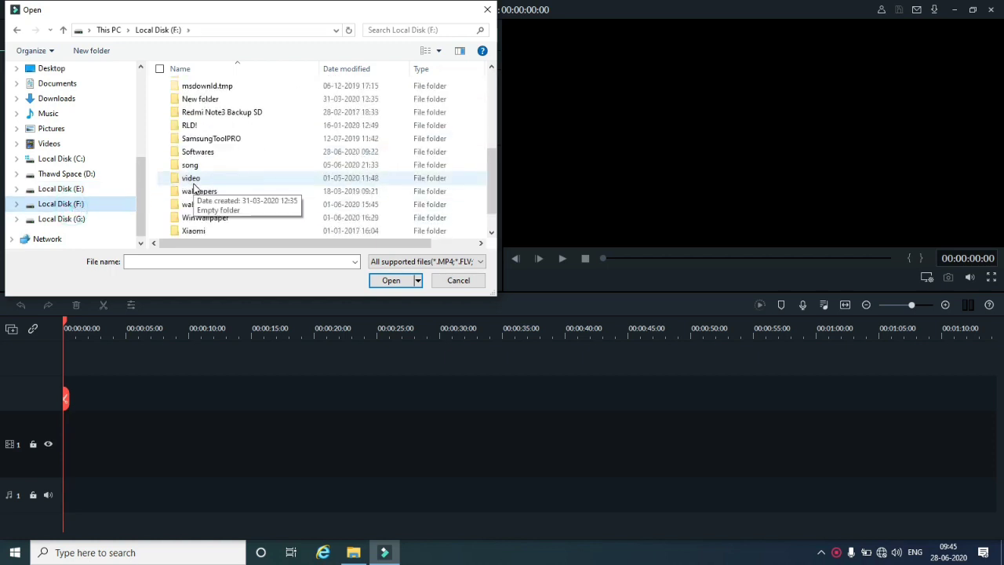
{"action": "double_click", "coordinate": [195, 190]}
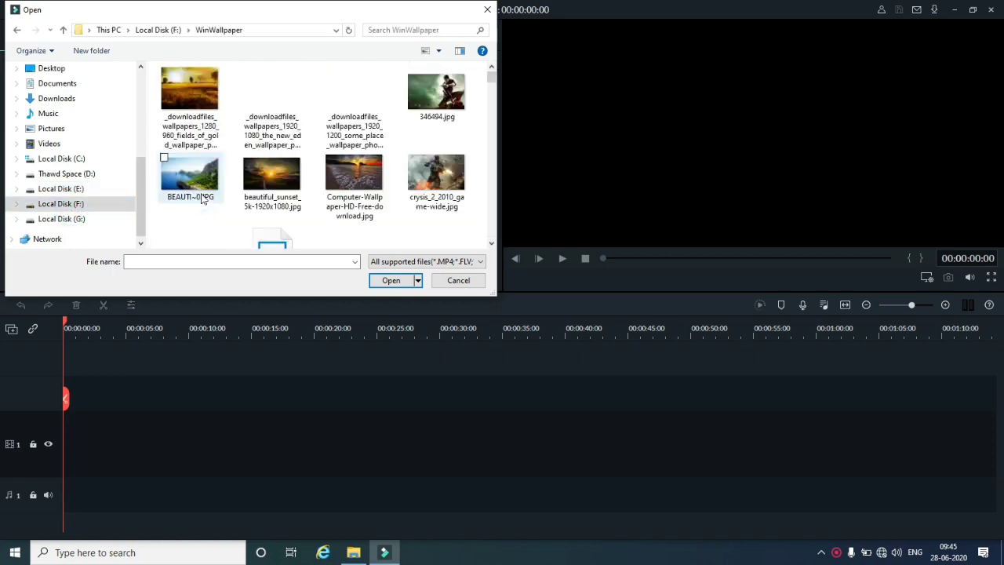
{"action": "left_click", "coordinate": [182, 182]}
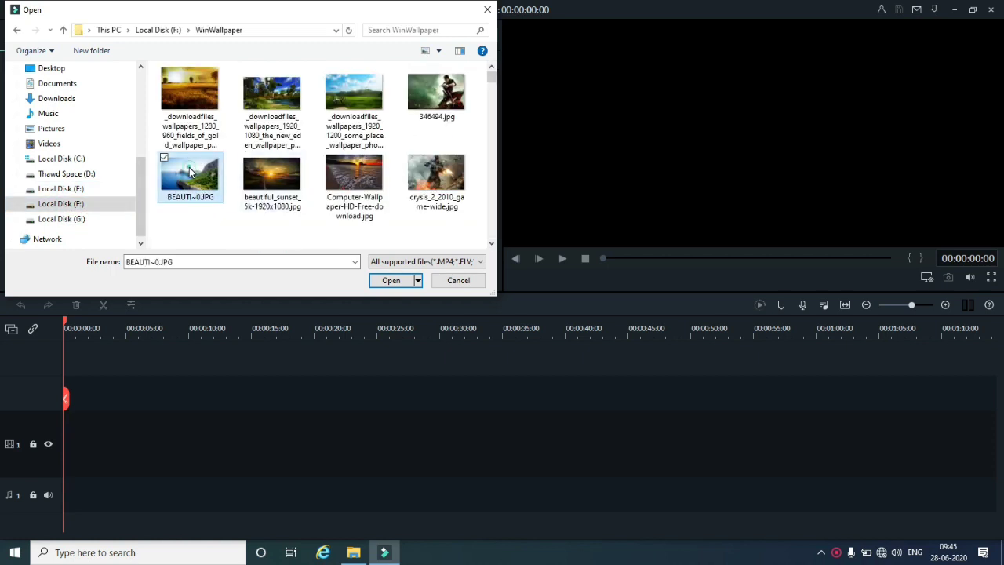
{"action": "left_click_drag", "start_coordinate": [192, 174], "coordinate": [188, 200]}
{"action": "left_click", "coordinate": [391, 280]}
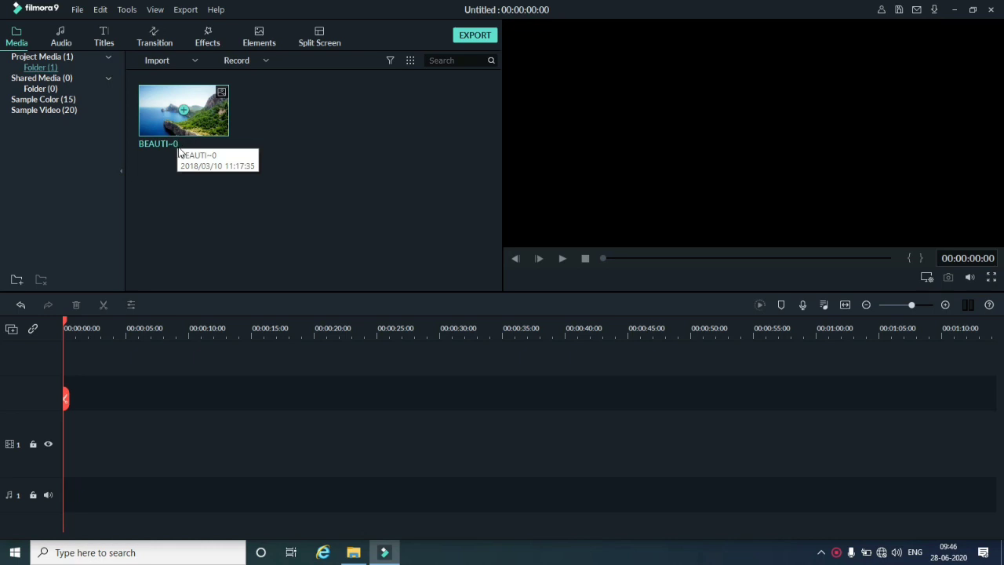
{"action": "left_click_drag", "start_coordinate": [163, 120], "coordinate": [68, 442]}
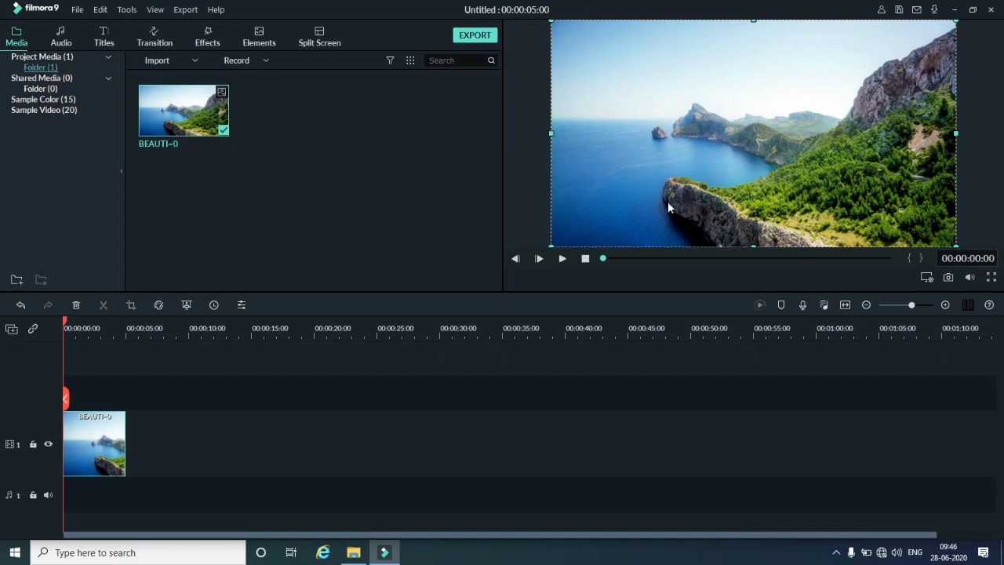
{"action": "left_click", "coordinate": [193, 61]}
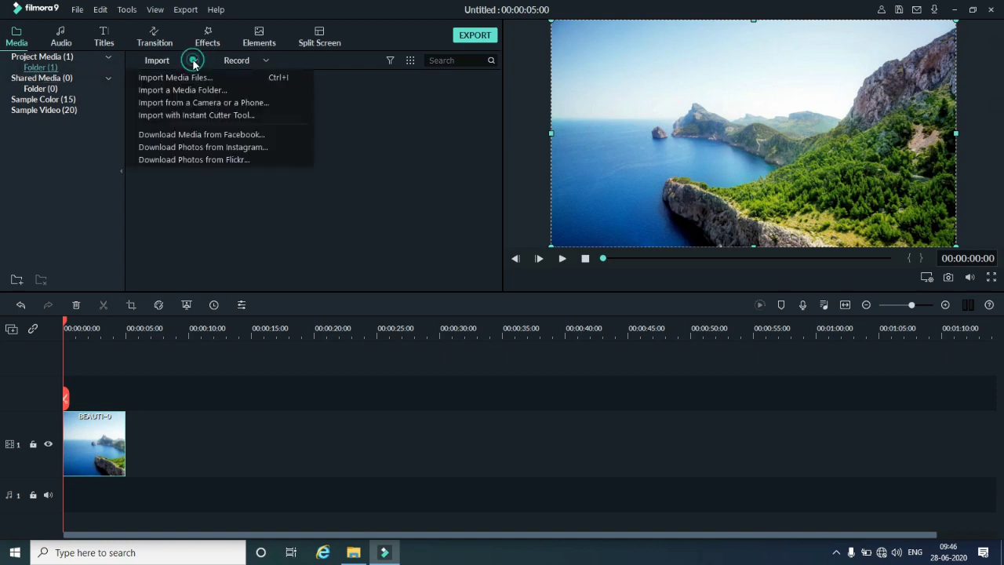
{"action": "left_click", "coordinate": [183, 78]}
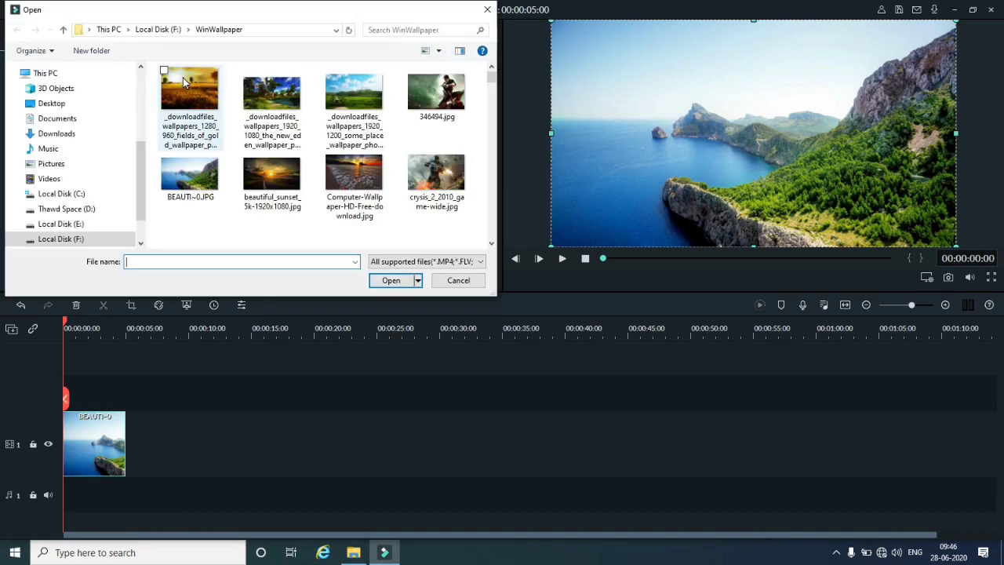
{"action": "left_click", "coordinate": [487, 10]}
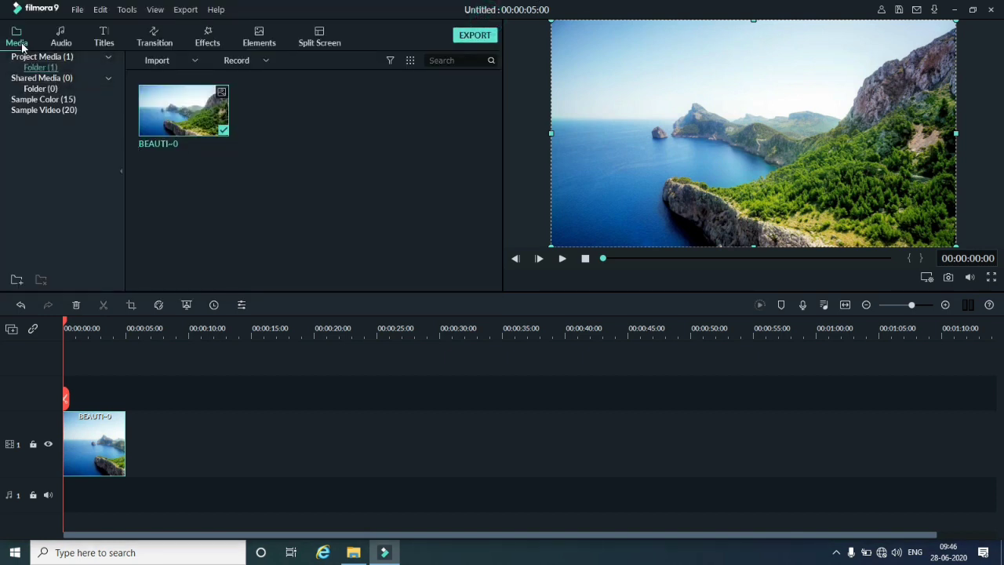
Import the three _downloadfiles wallpapers, BEAUTI~0, beautiful_sunset, Computer-Wallpaper and crysis_2 images together from the WinWallpaper folder
{"action": "mouse_move", "coordinate": [185, 115]}
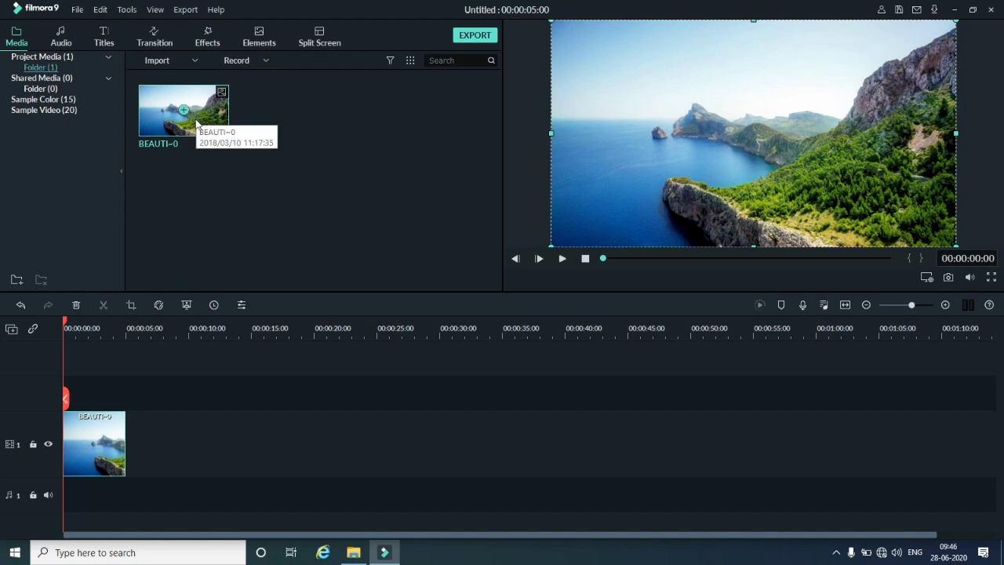
{"action": "left_click", "coordinate": [195, 61]}
{"action": "left_click", "coordinate": [160, 78]}
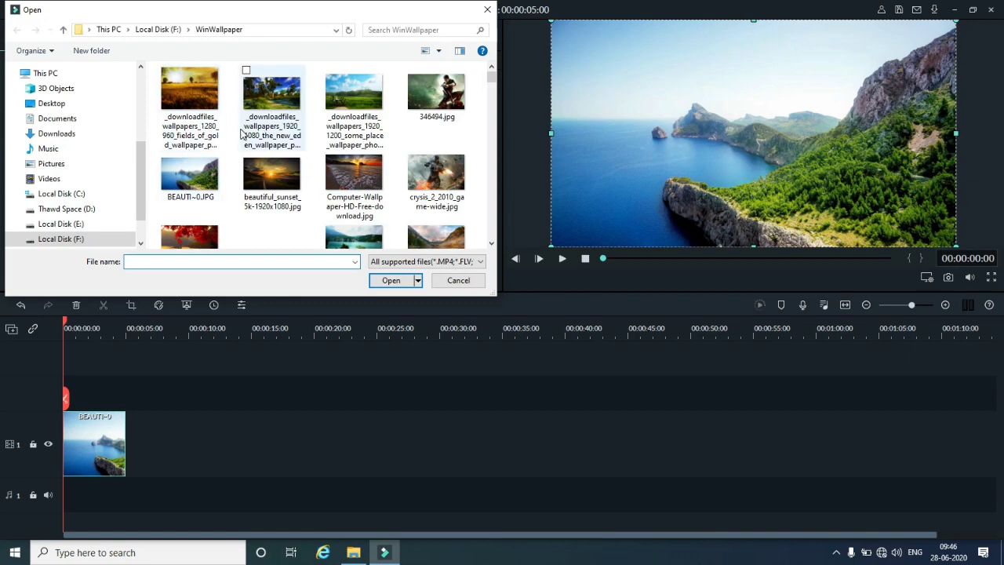
{"action": "left_click_drag", "start_coordinate": [153, 151], "coordinate": [434, 238]}
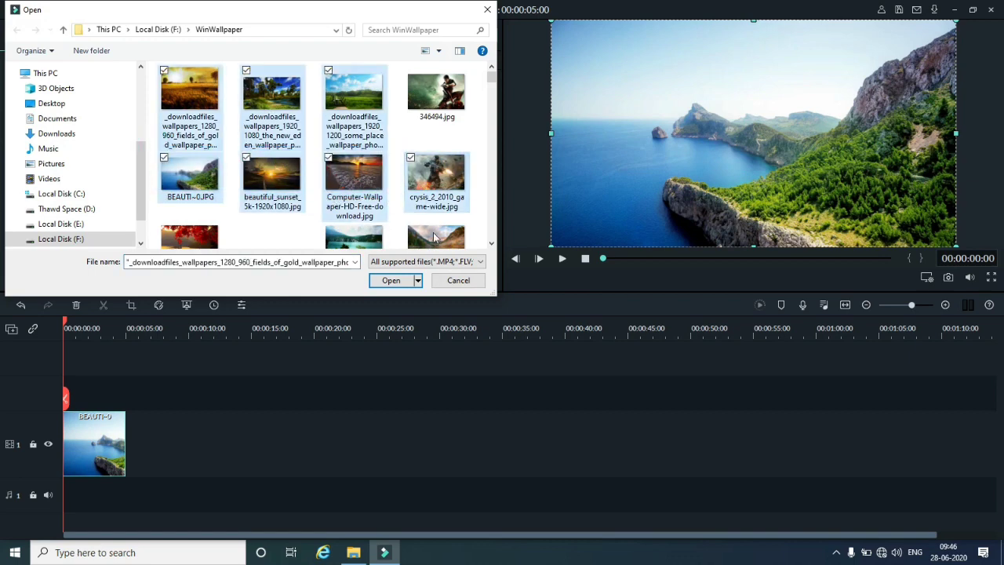
{"action": "left_click", "coordinate": [384, 280]}
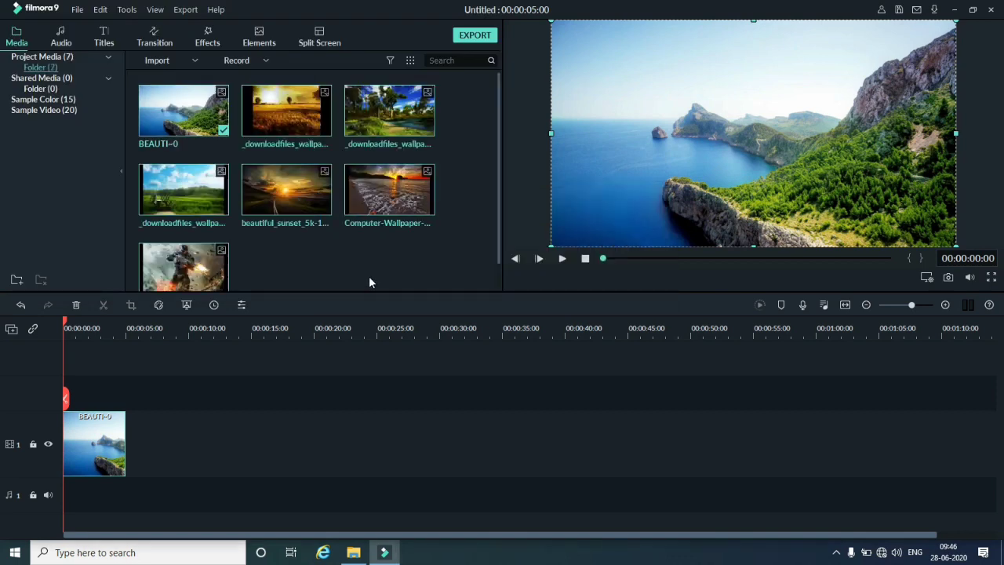
Add all seven images in the project media folder to video track 1, directly after the existing BEAUTI~0 clip
{"action": "mouse_move", "coordinate": [224, 149]}
{"action": "left_click", "coordinate": [188, 129]}
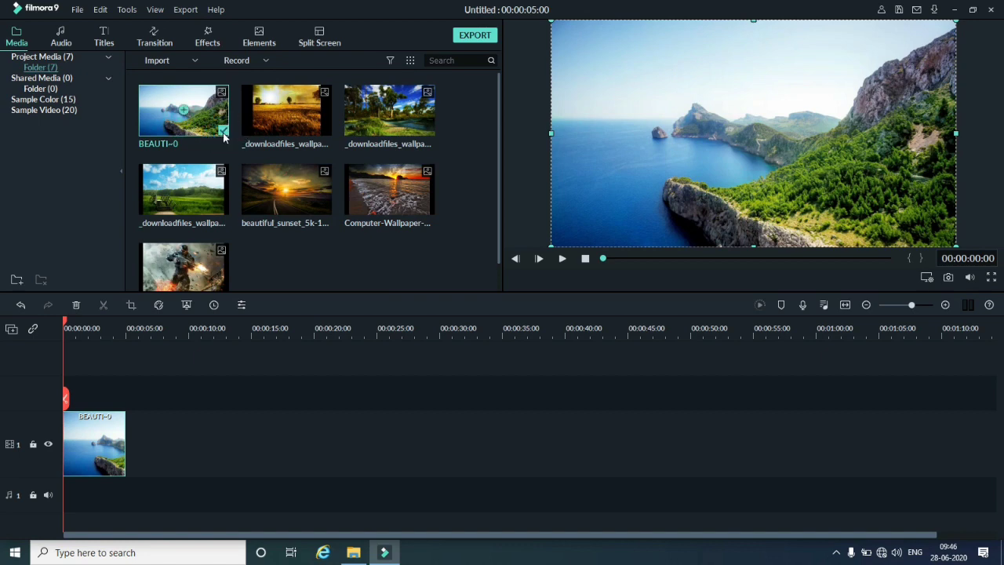
{"action": "left_click", "coordinate": [325, 135]}
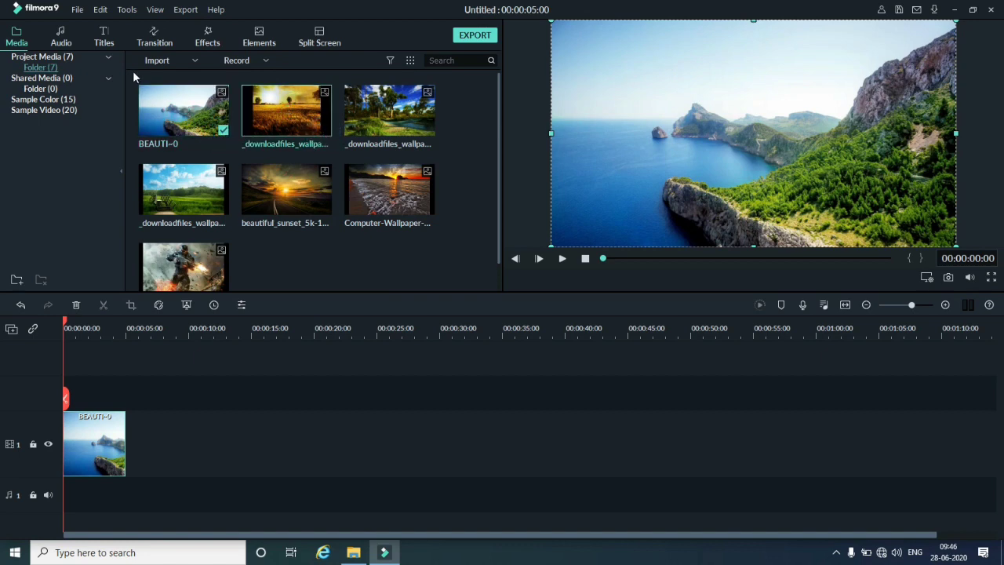
{"action": "left_click_drag", "start_coordinate": [130, 77], "coordinate": [460, 286]}
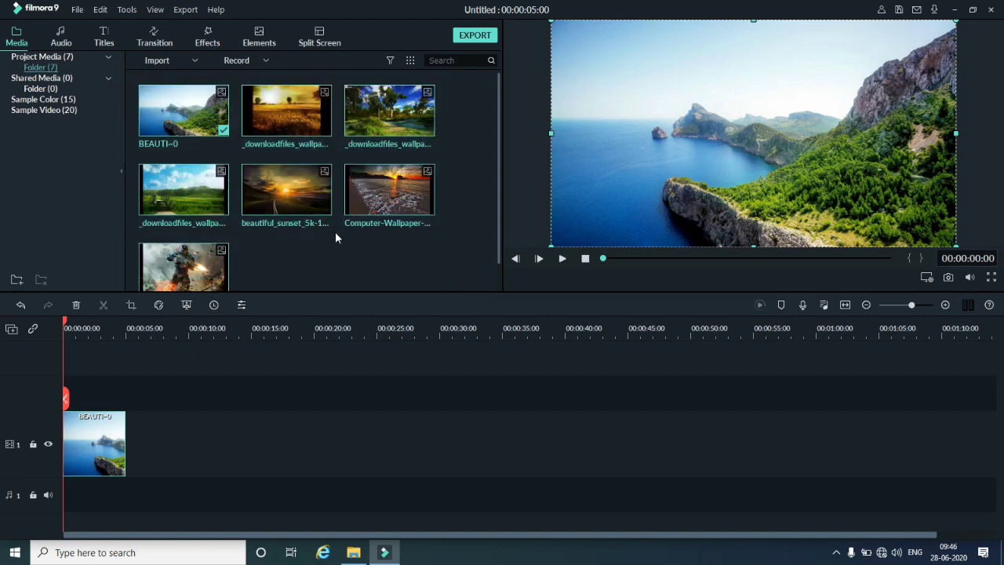
{"action": "left_click_drag", "start_coordinate": [271, 119], "coordinate": [129, 448]}
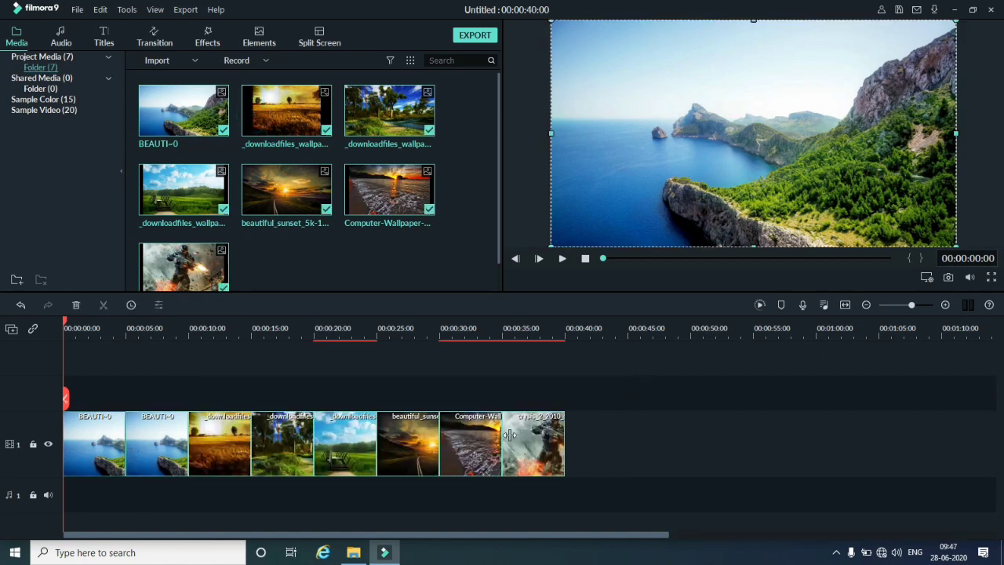
Delete the first of the two BEAUTI~0 clips from video track 1
{"action": "left_click", "coordinate": [112, 443]}
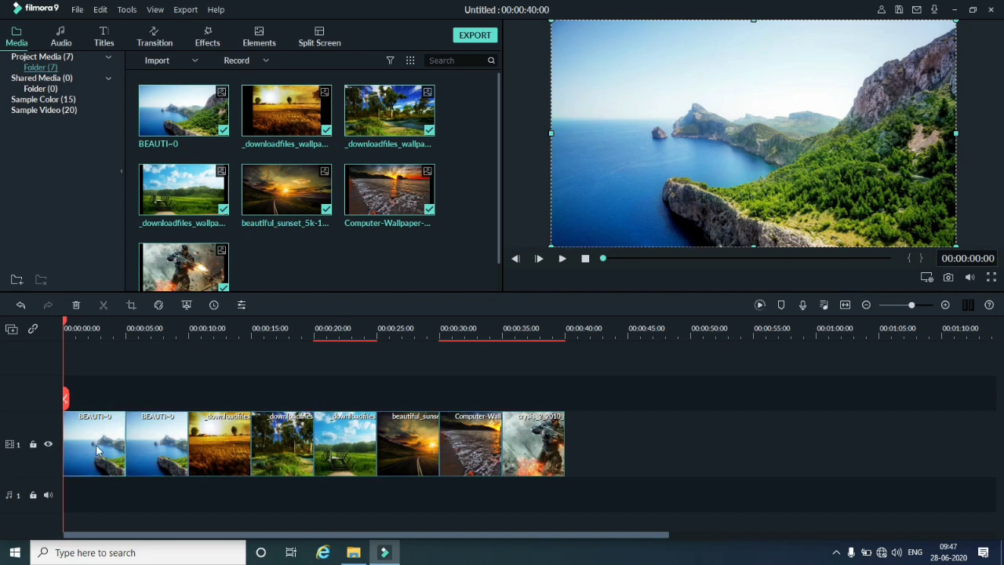
{"action": "right_click", "coordinate": [96, 447]}
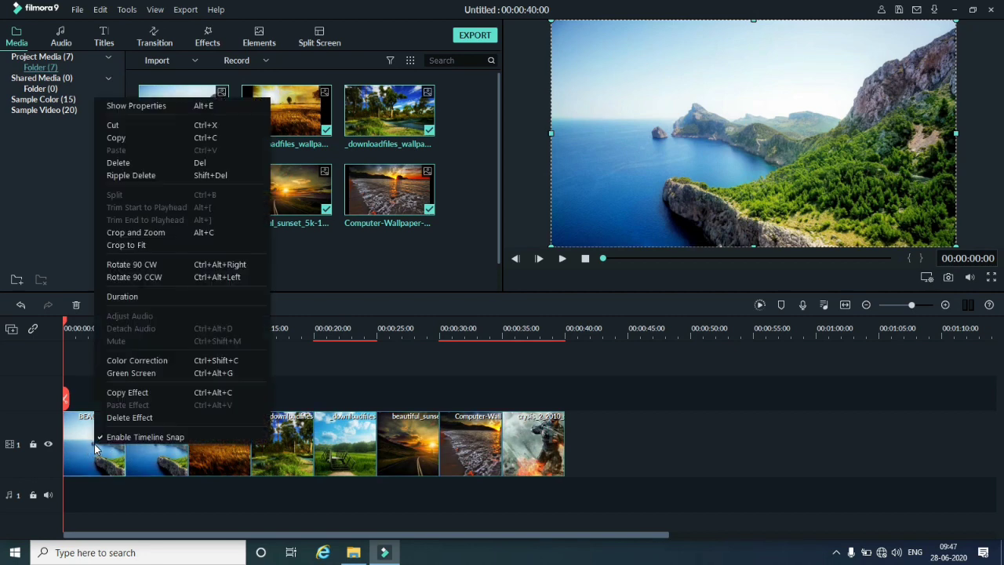
{"action": "left_click", "coordinate": [116, 163]}
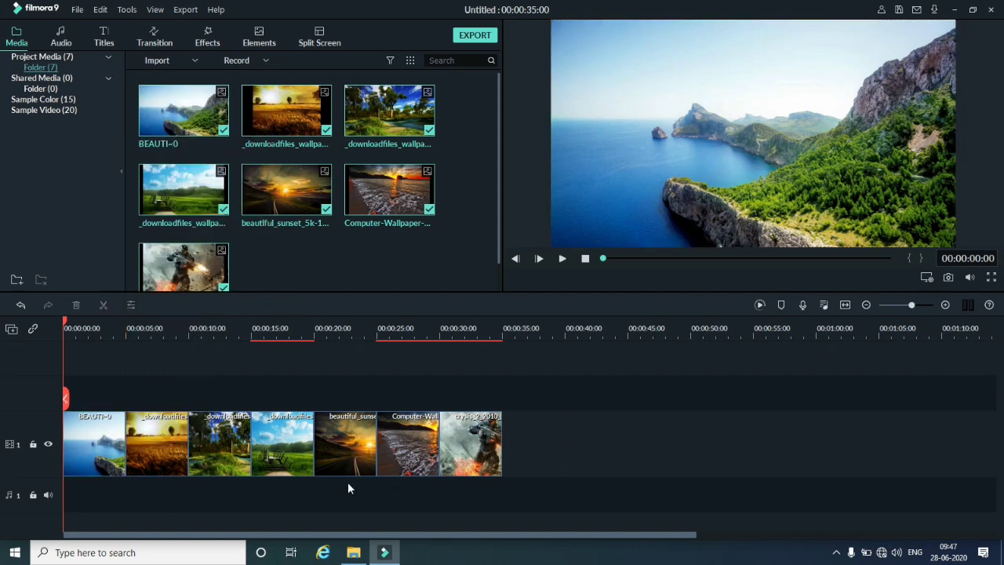
Extend the last clip, crysis_2, by about 3 seconds and preview the beginning of the timeline
{"action": "left_click", "coordinate": [494, 439]}
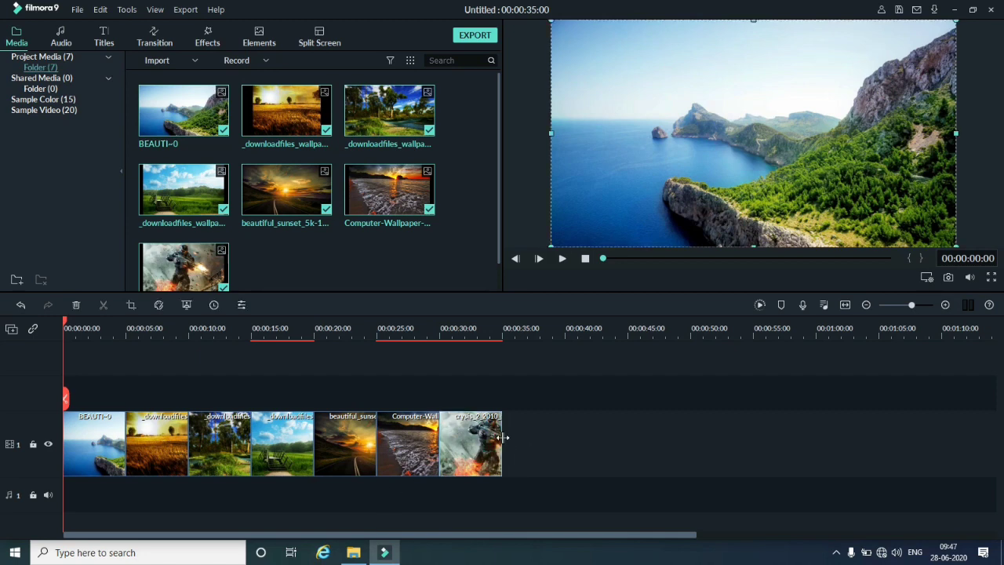
{"action": "left_click_drag", "start_coordinate": [502, 437], "coordinate": [539, 447]}
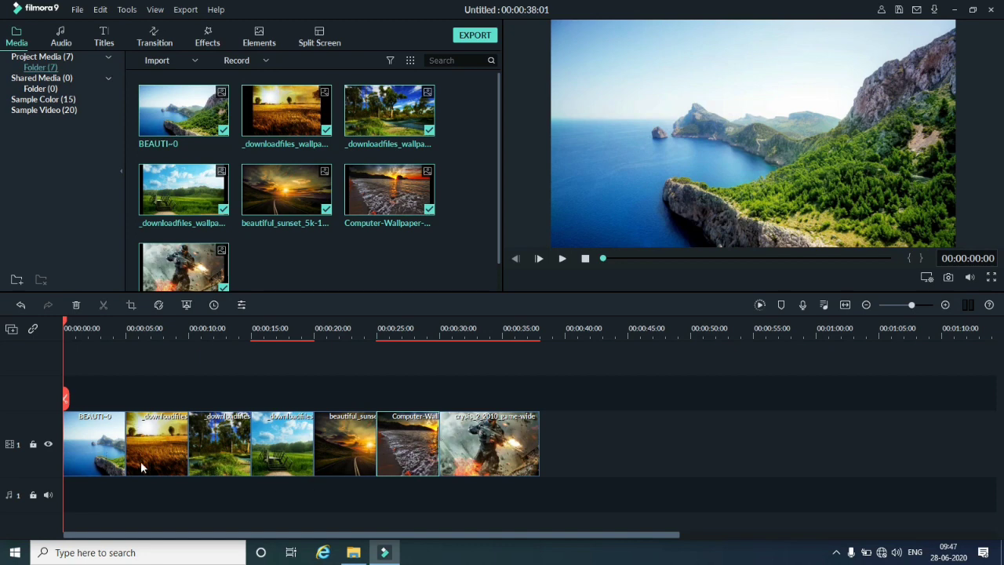
{"action": "left_click", "coordinate": [562, 260]}
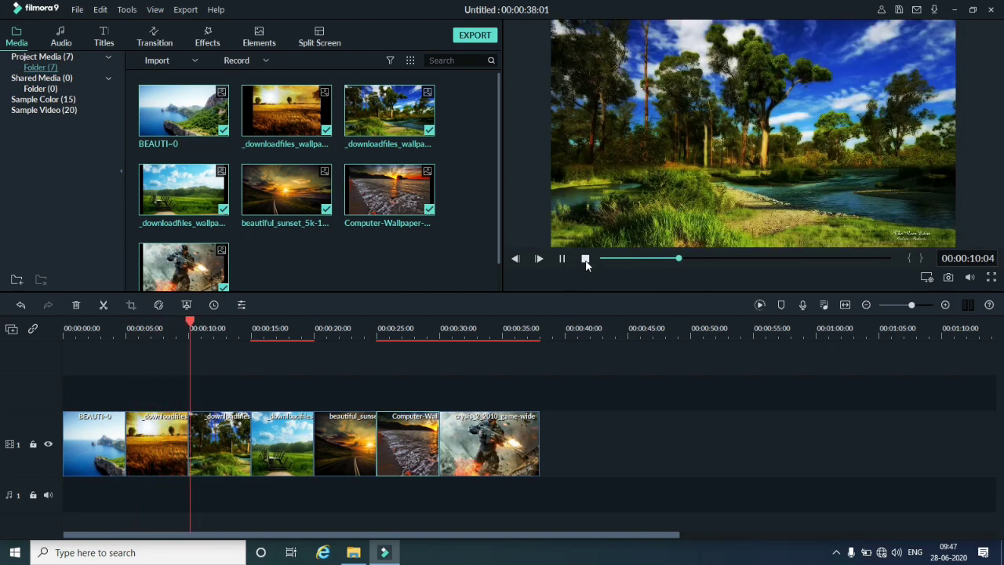
{"action": "left_click", "coordinate": [585, 258]}
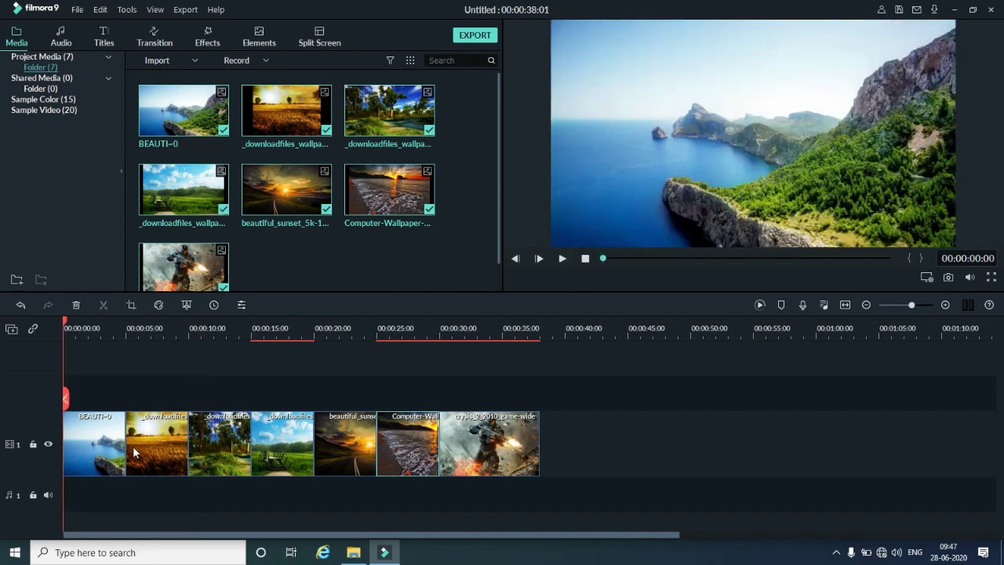
Lengthen the opening BEAUTI~0 clip to about 18 seconds and preview its playback
{"action": "left_click_drag", "start_coordinate": [123, 438], "coordinate": [292, 442]}
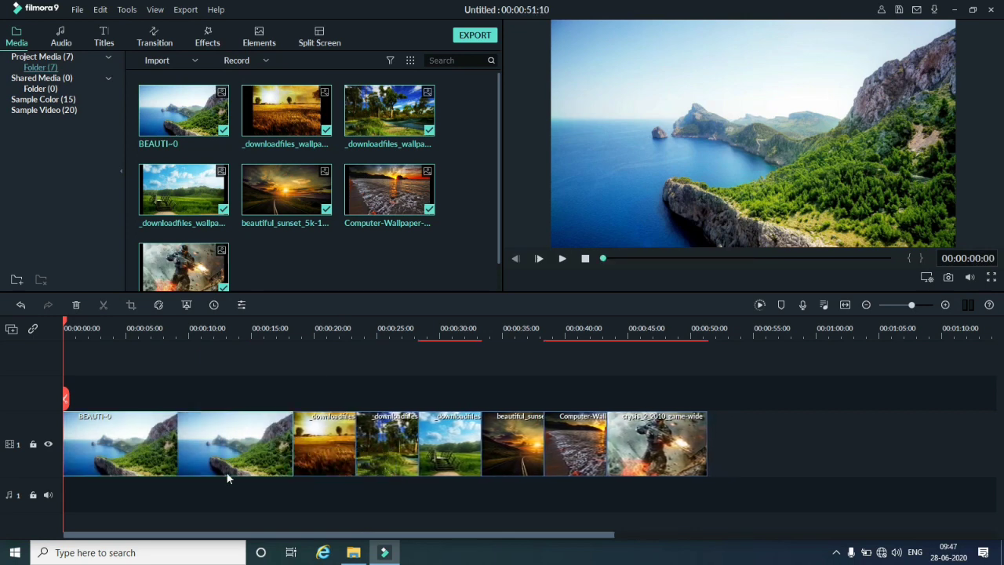
{"action": "left_click", "coordinate": [564, 258]}
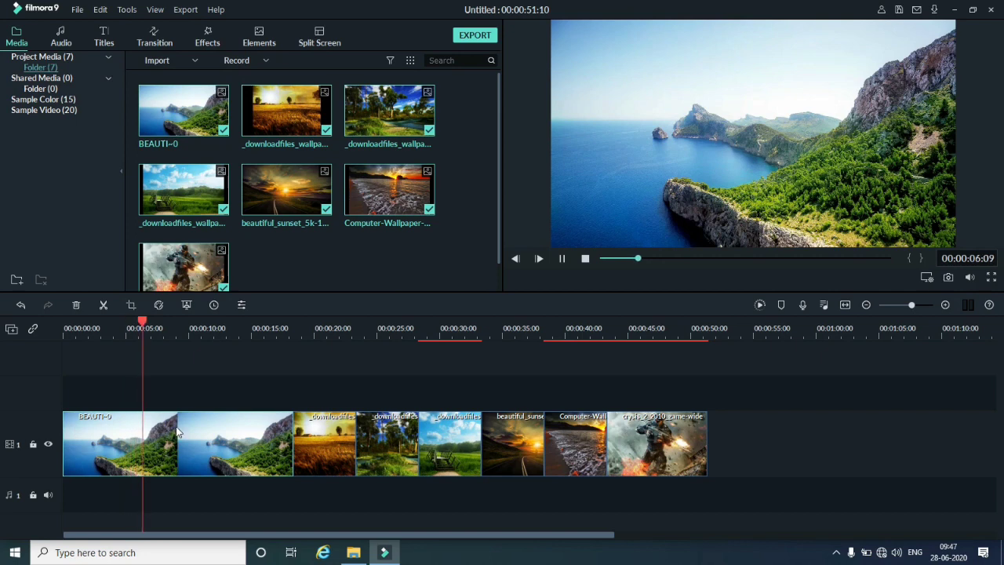
{"action": "left_click", "coordinate": [584, 260]}
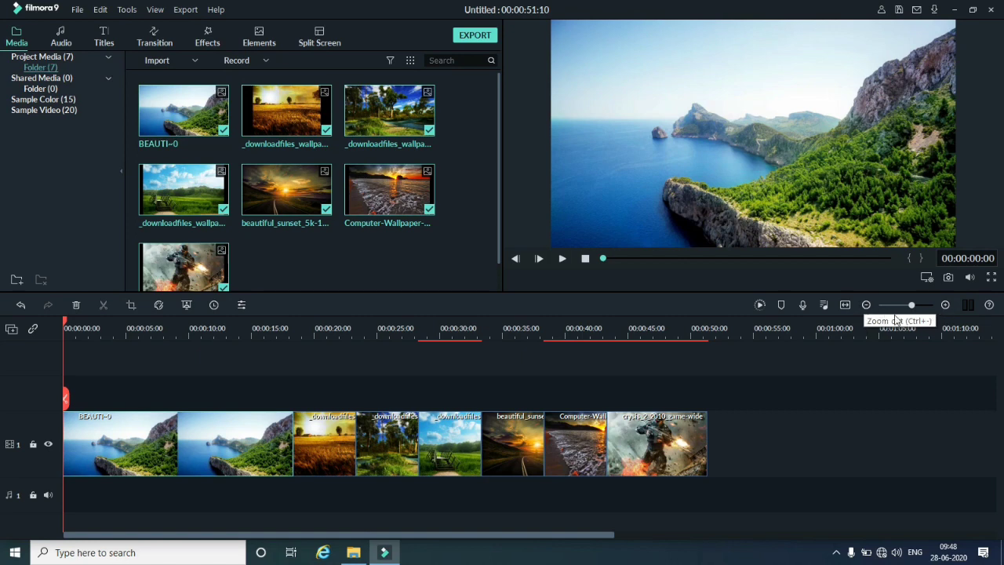
Shorten the opening BEAUTI~0 clip on video track 1 to about 2 seconds and preview the beginning of the timeline
{"action": "left_click", "coordinate": [945, 305]}
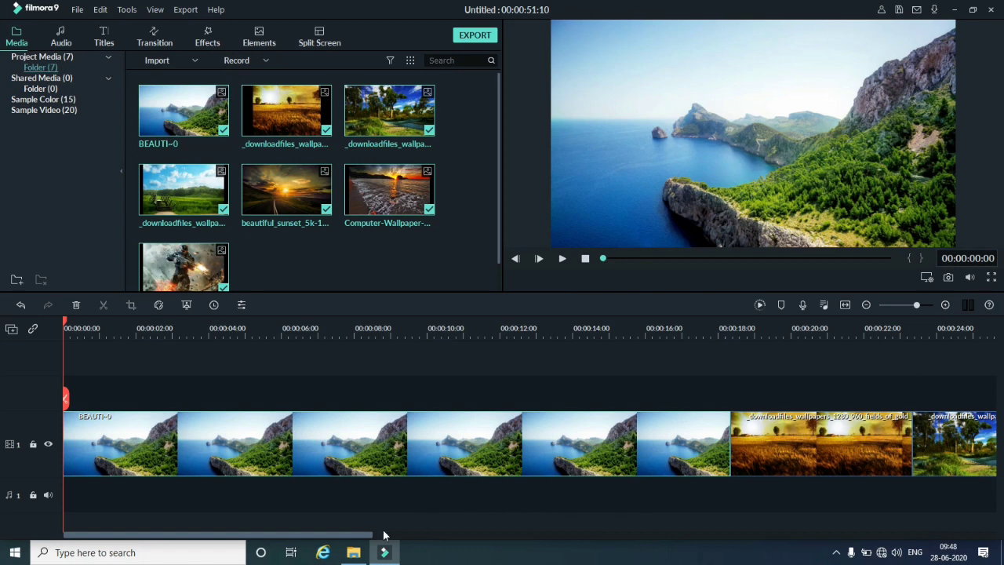
{"action": "left_click_drag", "start_coordinate": [363, 538], "coordinate": [339, 531]}
{"action": "mouse_move", "coordinate": [913, 305]}
{"action": "left_mouse_down"}
{"action": "mouse_move", "coordinate": [930, 306]}
{"action": "mouse_move", "coordinate": [905, 307]}
{"action": "mouse_move", "coordinate": [912, 313]}
{"action": "left_mouse_up"}
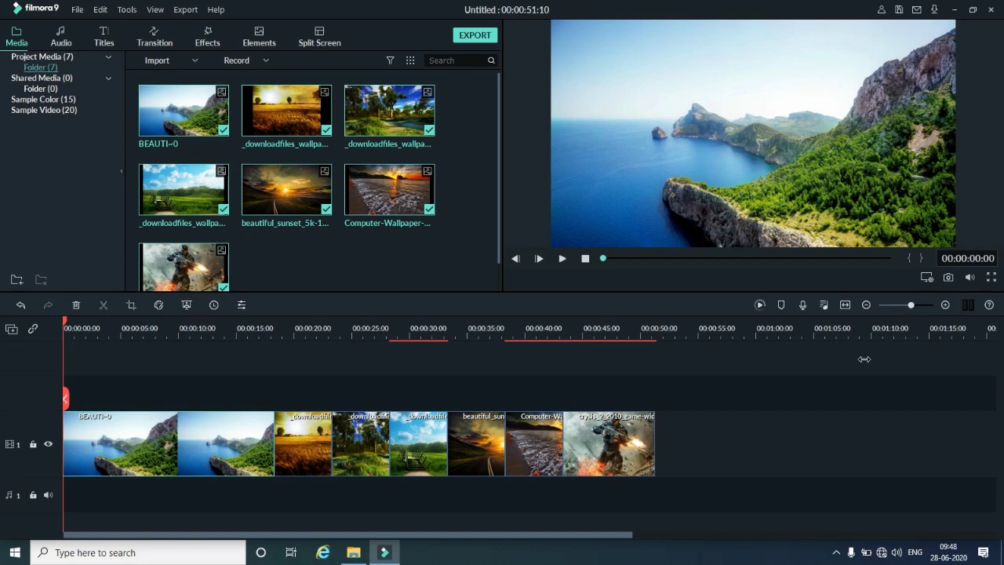
{"action": "left_click_drag", "start_coordinate": [273, 438], "coordinate": [86, 451]}
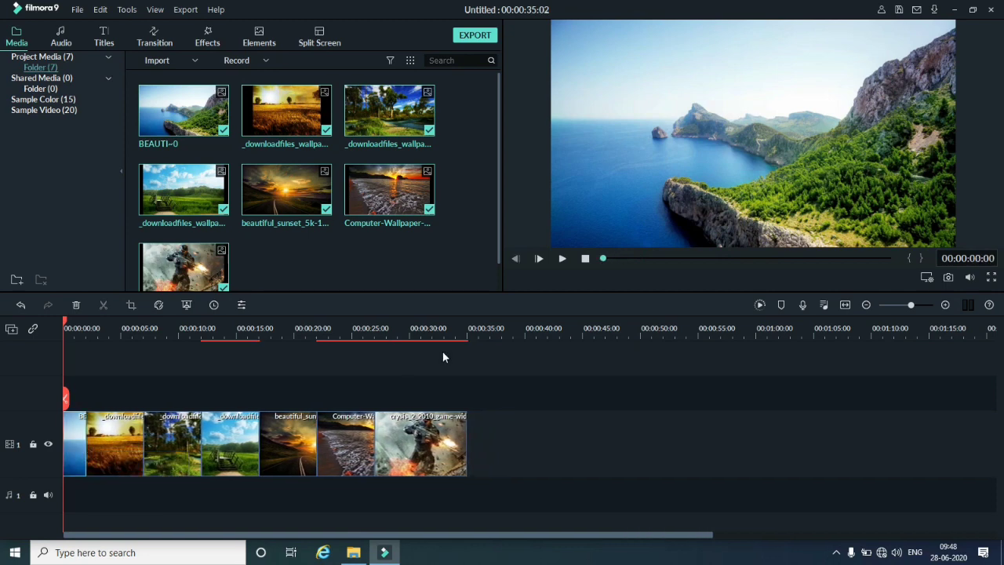
{"action": "left_click", "coordinate": [563, 258]}
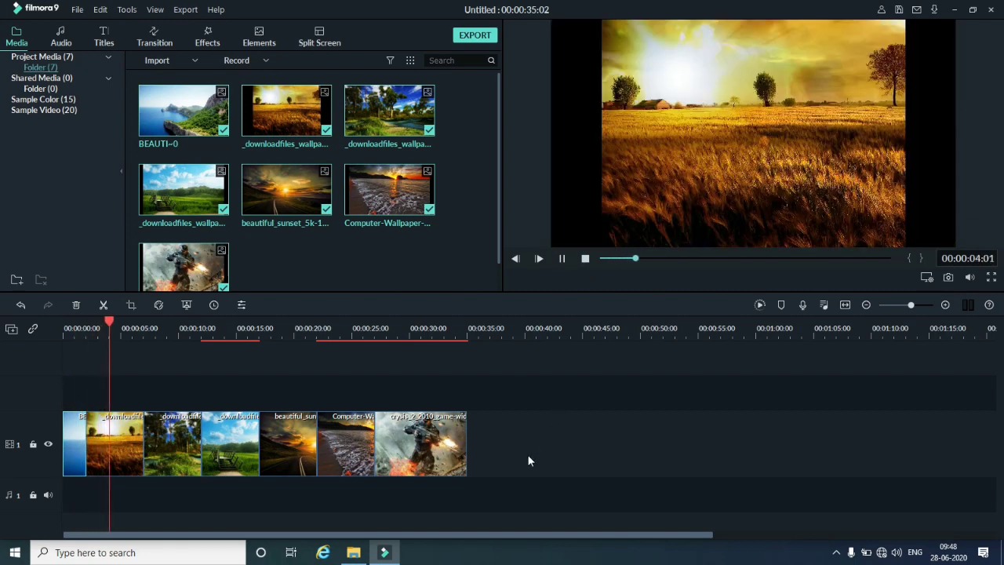
{"action": "left_click", "coordinate": [585, 258]}
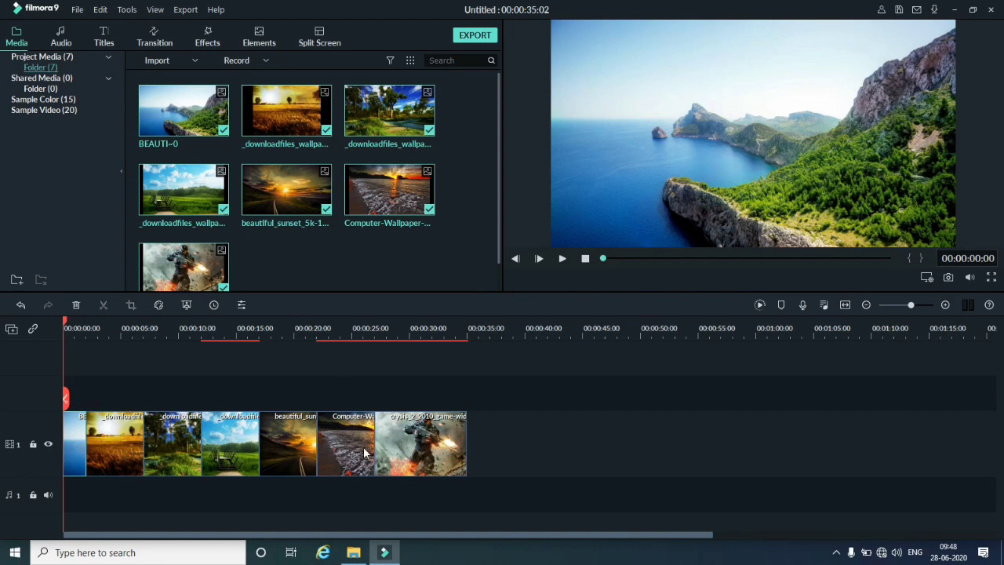
Select all the image clips on video track 1 and delete them from the timeline
{"action": "left_click_drag", "start_coordinate": [496, 453], "coordinate": [58, 446]}
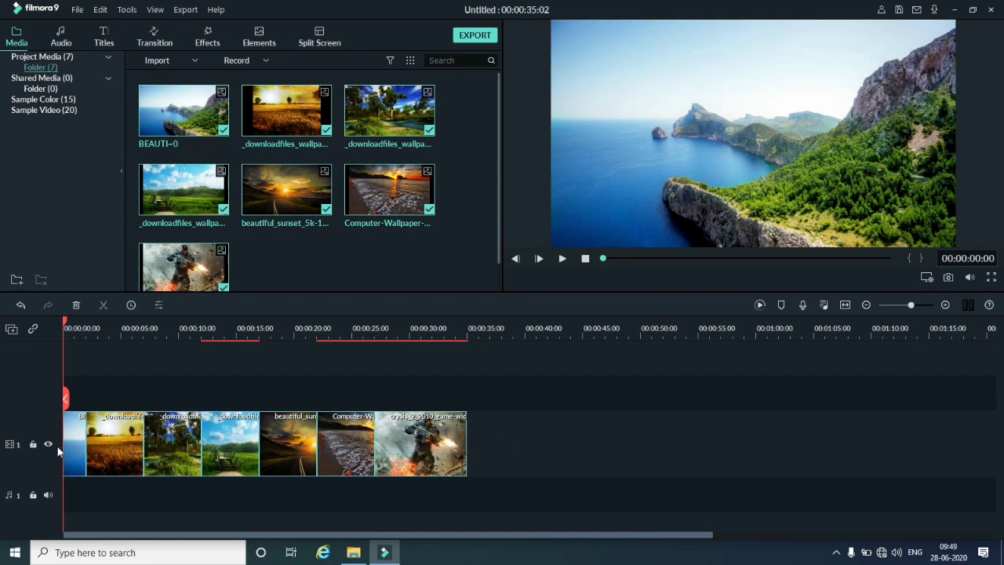
{"action": "right_click", "coordinate": [154, 444]}
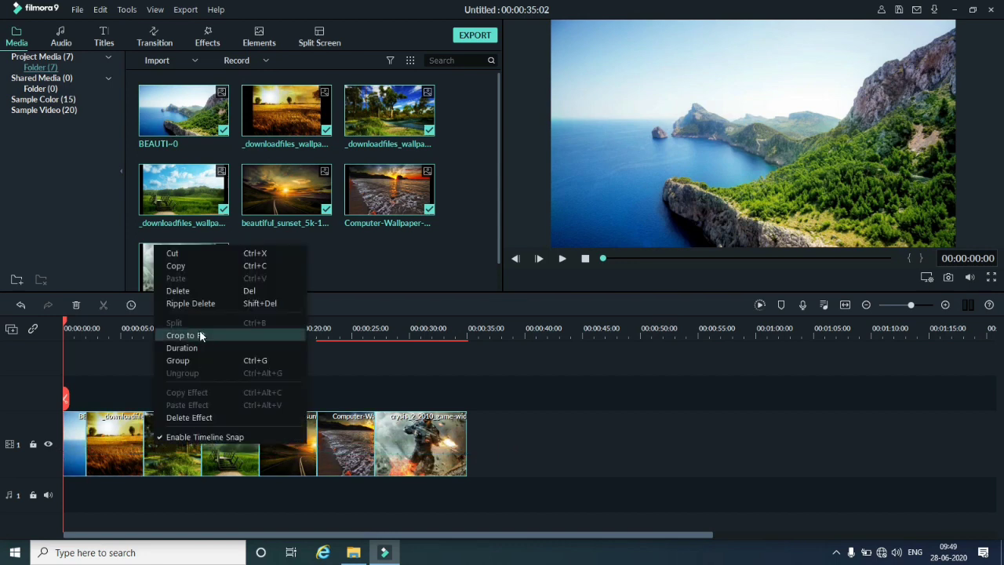
{"action": "left_click", "coordinate": [187, 290]}
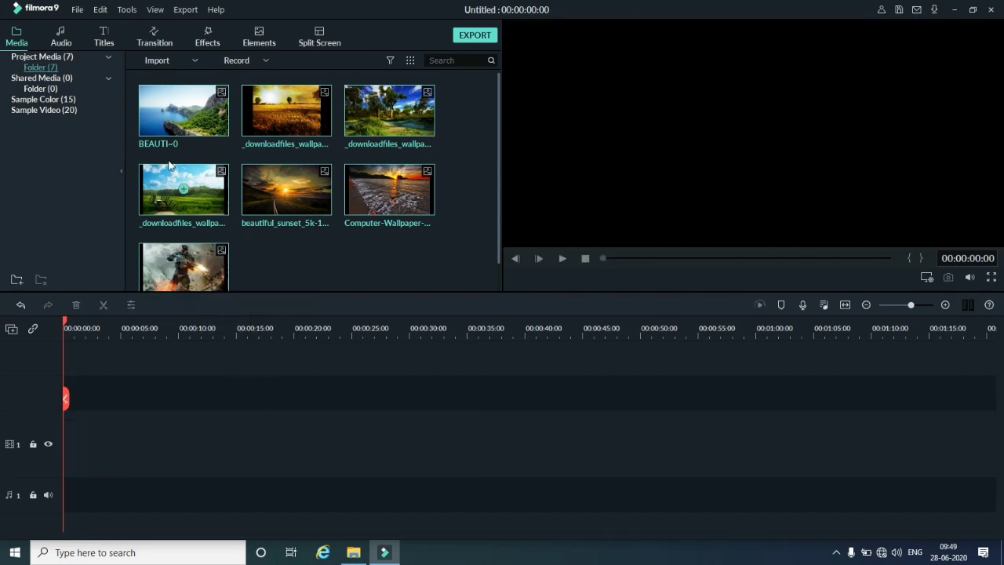
Delete all seven images from the project media folder and confirm the deletion
{"action": "left_click_drag", "start_coordinate": [129, 84], "coordinate": [454, 263]}
{"action": "right_click", "coordinate": [305, 169]}
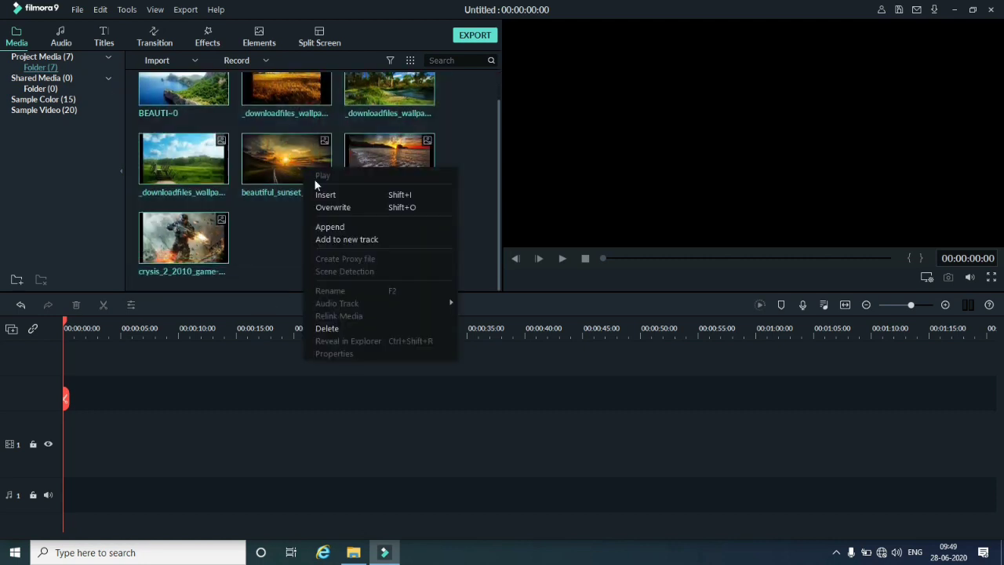
{"action": "left_click", "coordinate": [327, 328]}
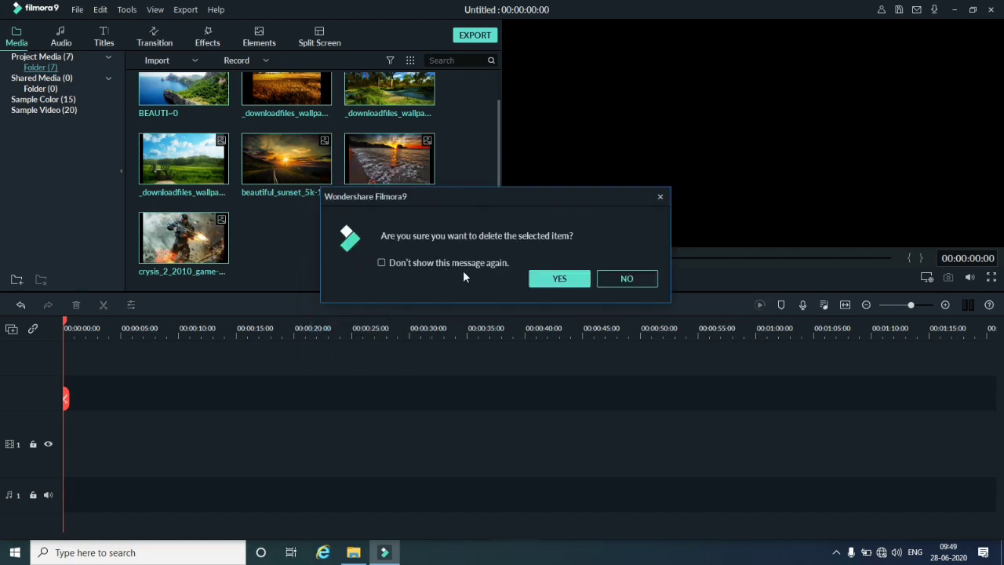
{"action": "left_click", "coordinate": [545, 284]}
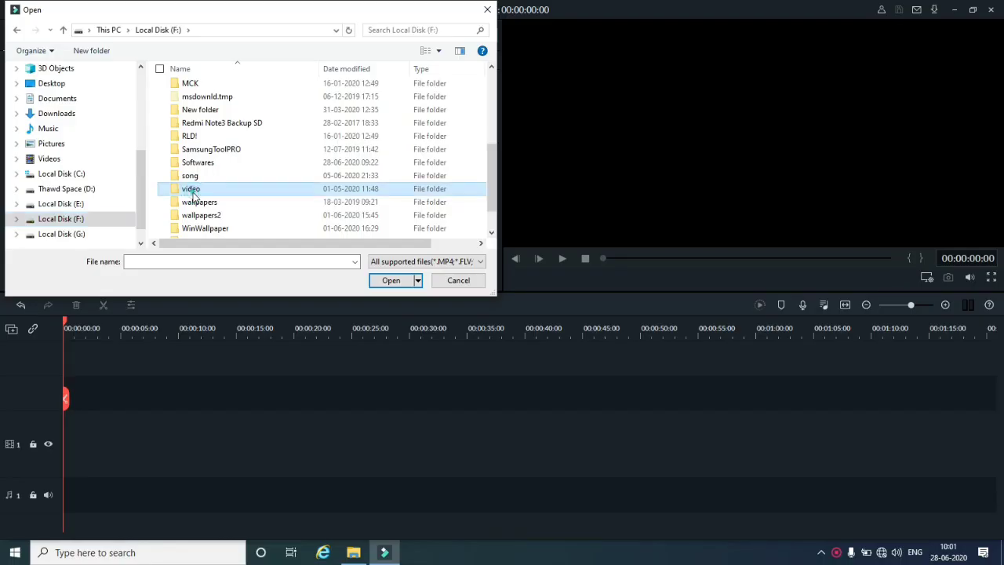
Import the Twinkle, Twinkle, Little Star video from F:\video and place it on video track 1, matching the project to 854 x 480 24fps
{"action": "double_click", "coordinate": [192, 191]}
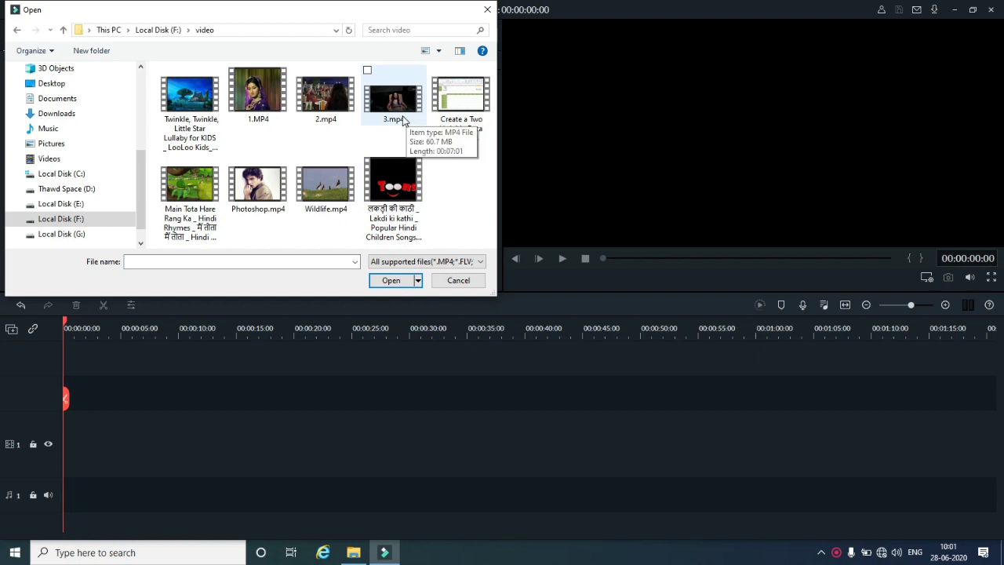
{"action": "double_click", "coordinate": [197, 108]}
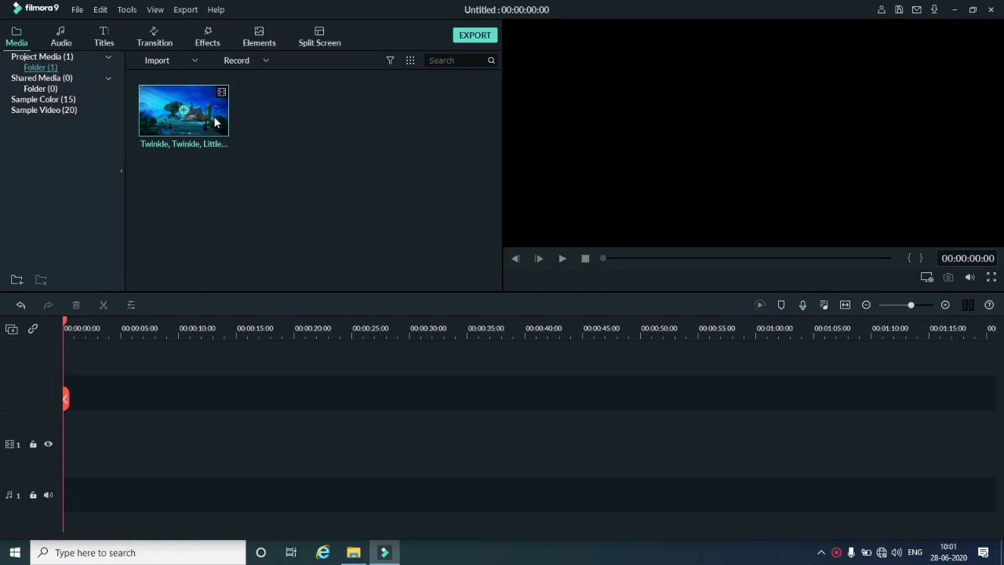
{"action": "left_click_drag", "start_coordinate": [211, 107], "coordinate": [71, 442]}
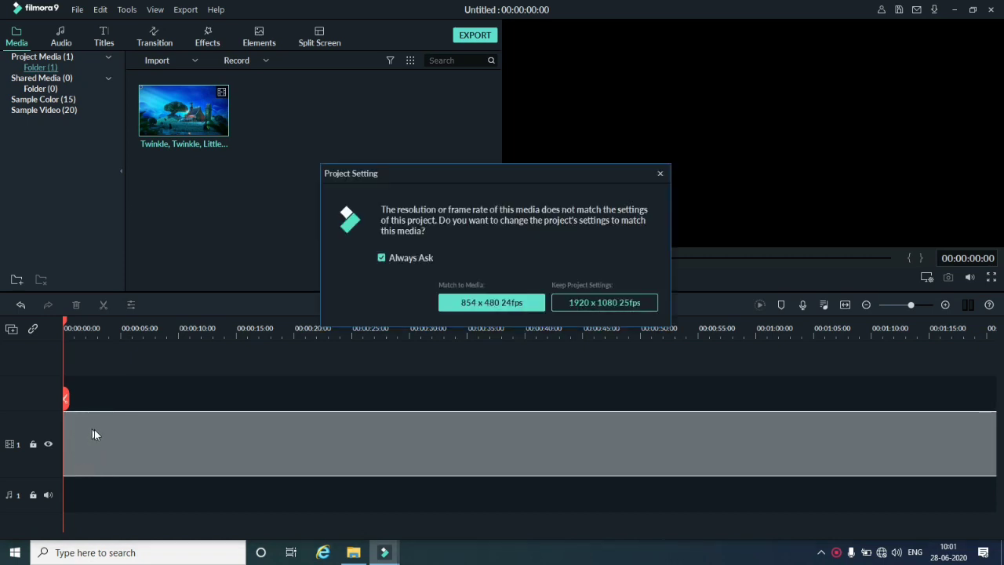
{"action": "left_click", "coordinate": [468, 307]}
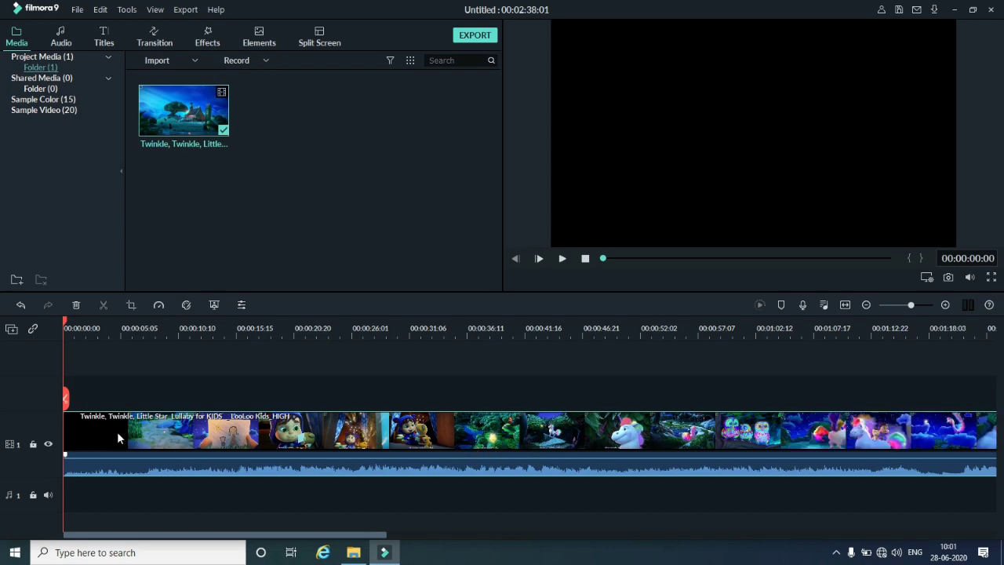
Try to extend the end of the Twinkle, Twinkle video clip beyond its original length
{"action": "left_click_drag", "start_coordinate": [210, 537], "coordinate": [182, 535]}
{"action": "left_click_drag", "start_coordinate": [364, 539], "coordinate": [818, 540]}
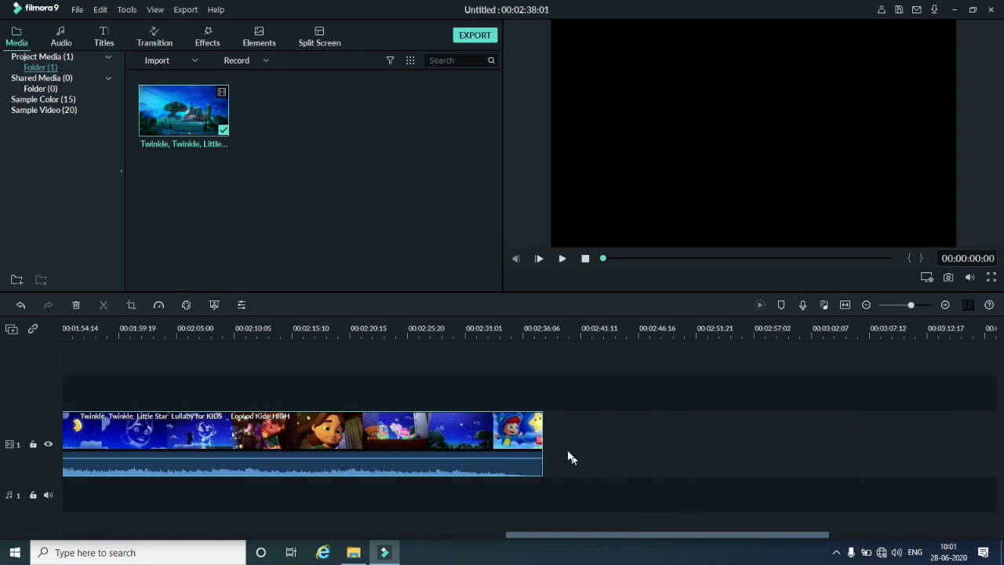
{"action": "left_click", "coordinate": [545, 437]}
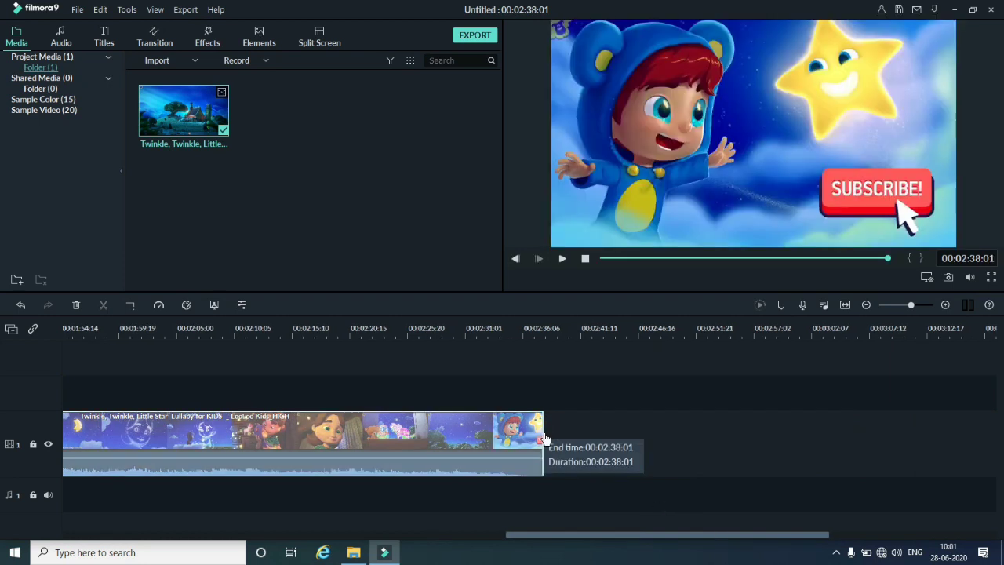
{"action": "left_click_drag", "start_coordinate": [544, 437], "coordinate": [590, 448]}
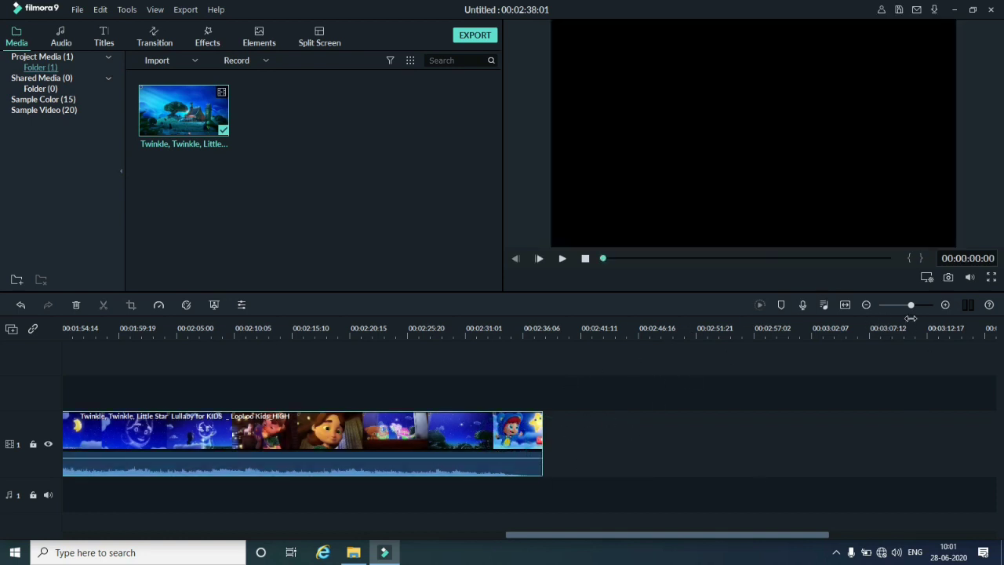
{"action": "left_click_drag", "start_coordinate": [911, 311], "coordinate": [890, 308]}
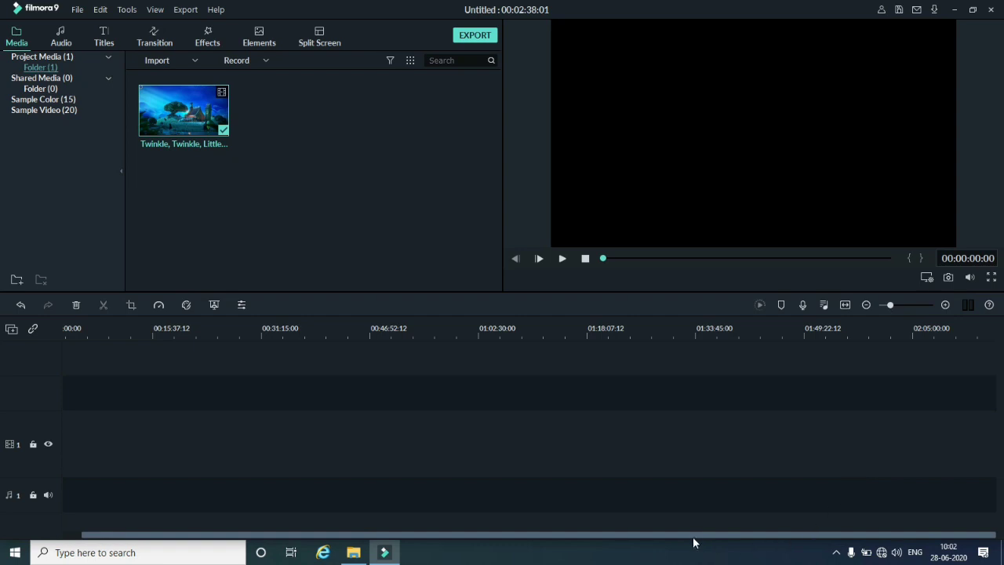
{"action": "left_click_drag", "start_coordinate": [693, 538], "coordinate": [524, 538]}
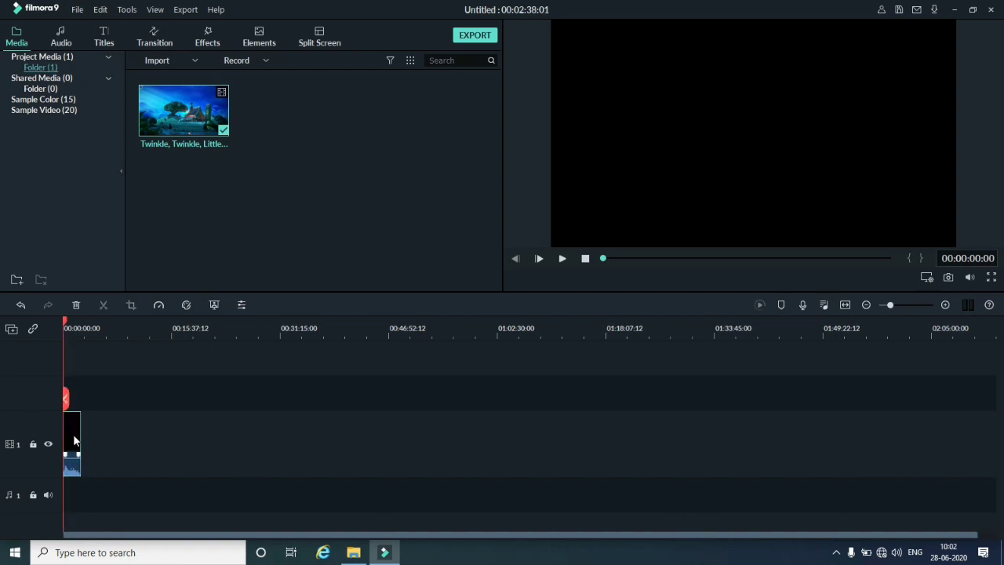
{"action": "mouse_move", "coordinate": [79, 432]}
{"action": "left_mouse_down"}
{"action": "mouse_move", "coordinate": [226, 441]}
{"action": "mouse_move", "coordinate": [83, 444]}
{"action": "left_mouse_up"}
Raise the Twinkle, Twinkle clip's audio volume to the maximum level and preview the beginning of the video
{"action": "left_click_drag", "start_coordinate": [890, 308], "coordinate": [908, 317]}
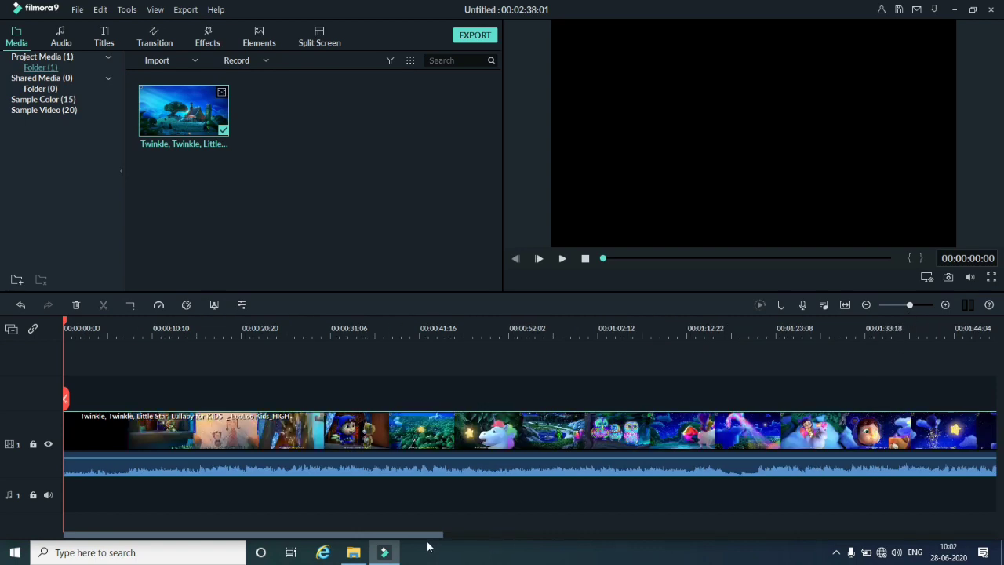
{"action": "left_click_drag", "start_coordinate": [425, 535], "coordinate": [301, 515]}
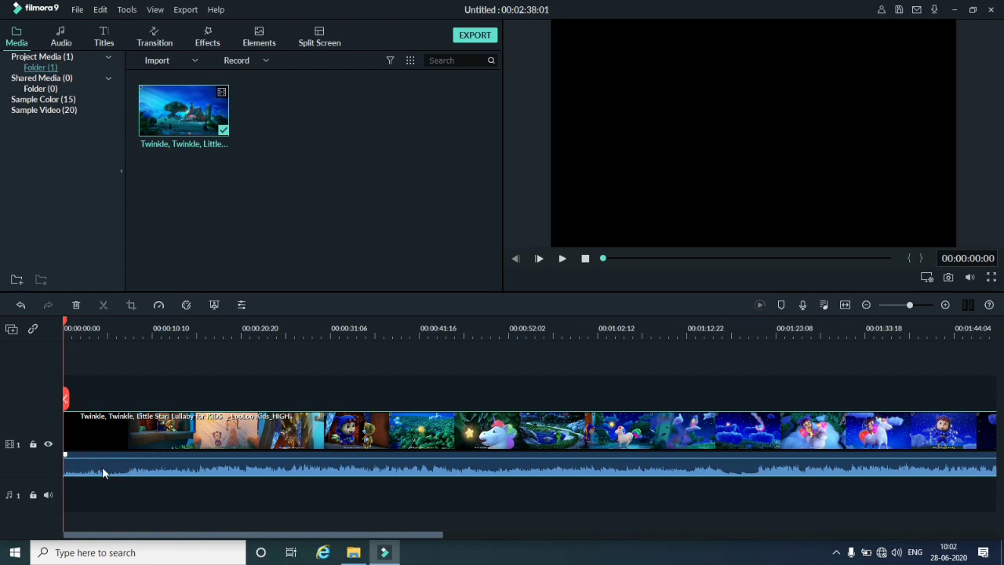
{"action": "right_click", "coordinate": [179, 466]}
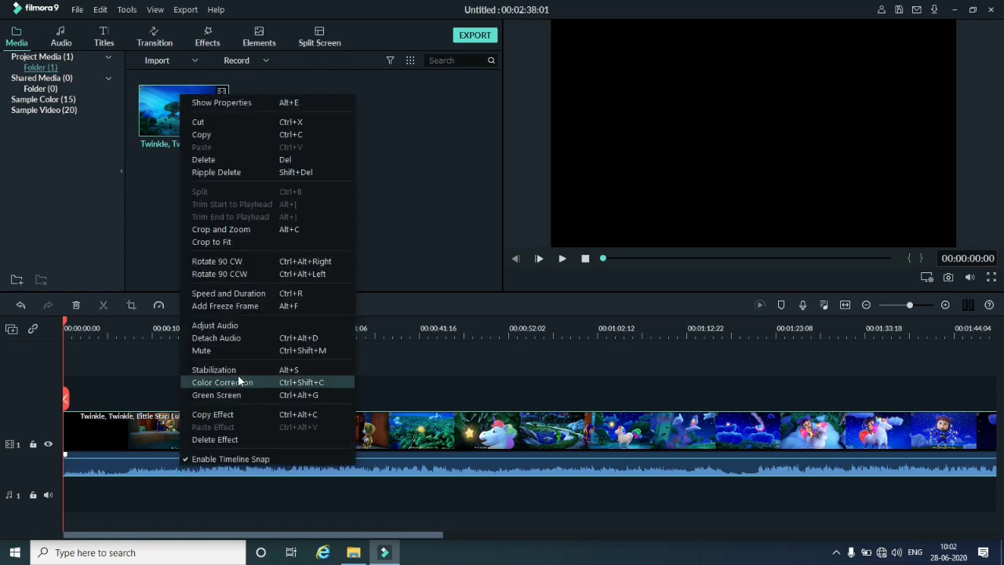
{"action": "left_click", "coordinate": [223, 328]}
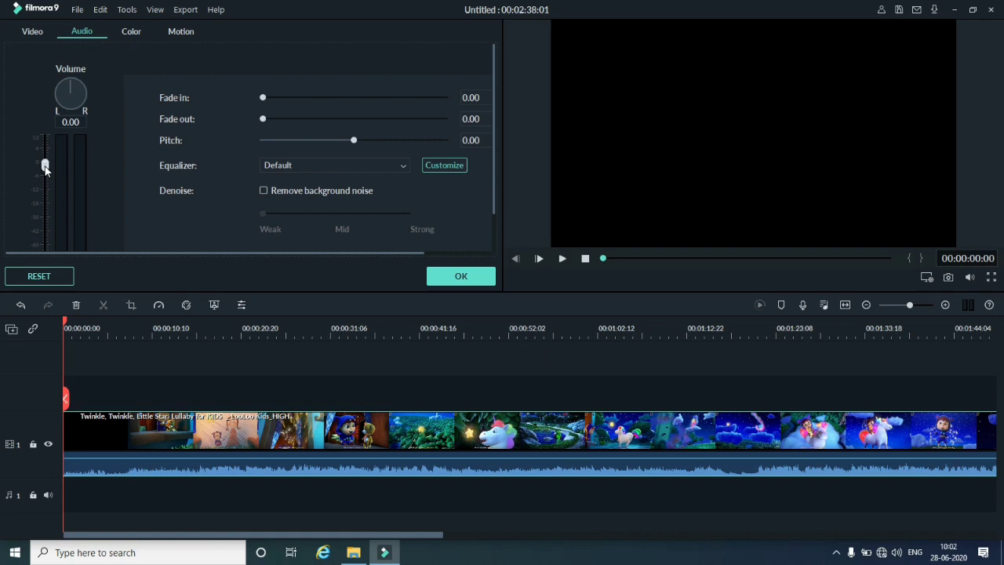
{"action": "left_click_drag", "start_coordinate": [45, 166], "coordinate": [48, 146]}
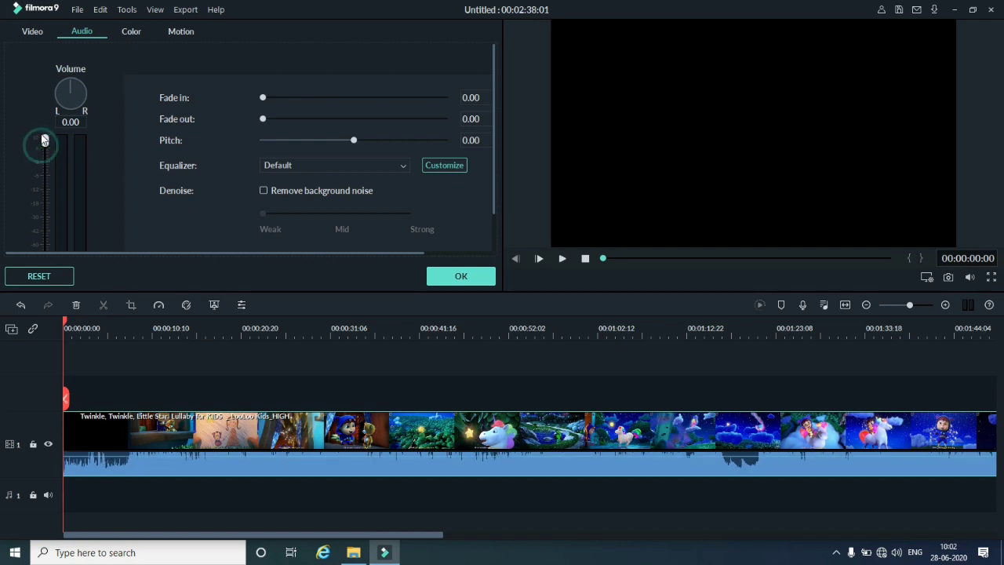
{"action": "mouse_move", "coordinate": [45, 145]}
{"action": "left_mouse_down"}
{"action": "mouse_move", "coordinate": [45, 171]}
{"action": "mouse_move", "coordinate": [45, 144]}
{"action": "left_mouse_up"}
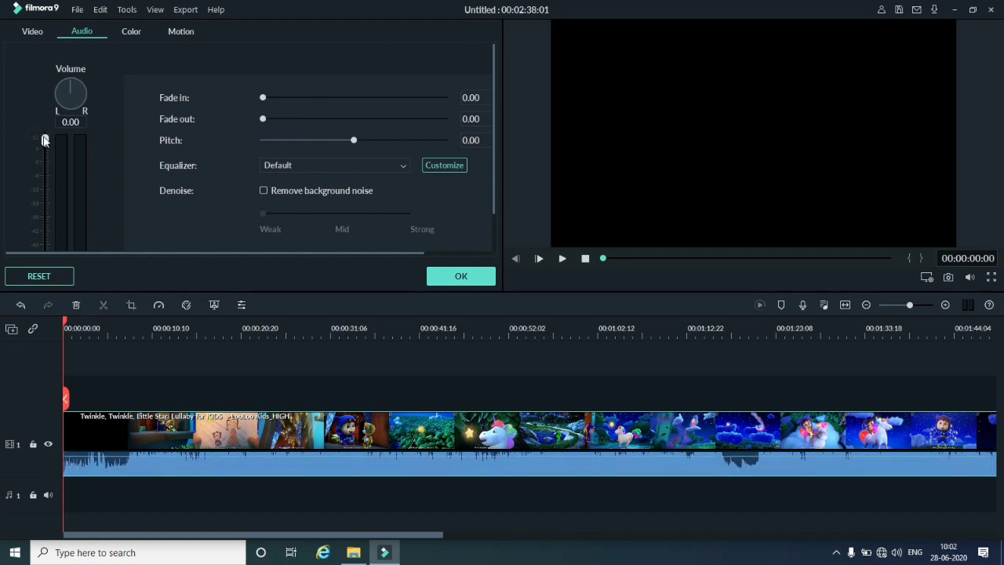
{"action": "left_click", "coordinate": [436, 281]}
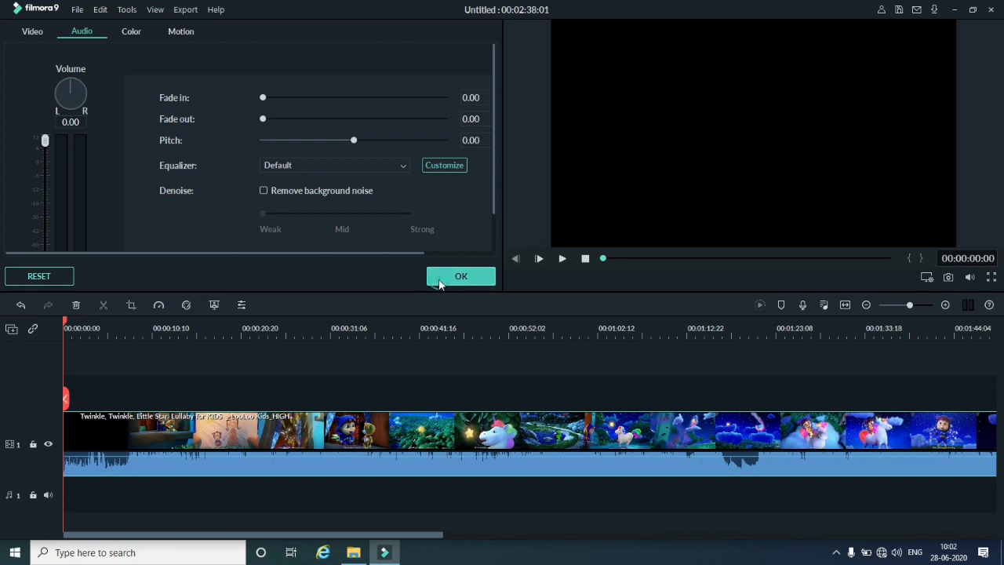
{"action": "left_click", "coordinate": [562, 259]}
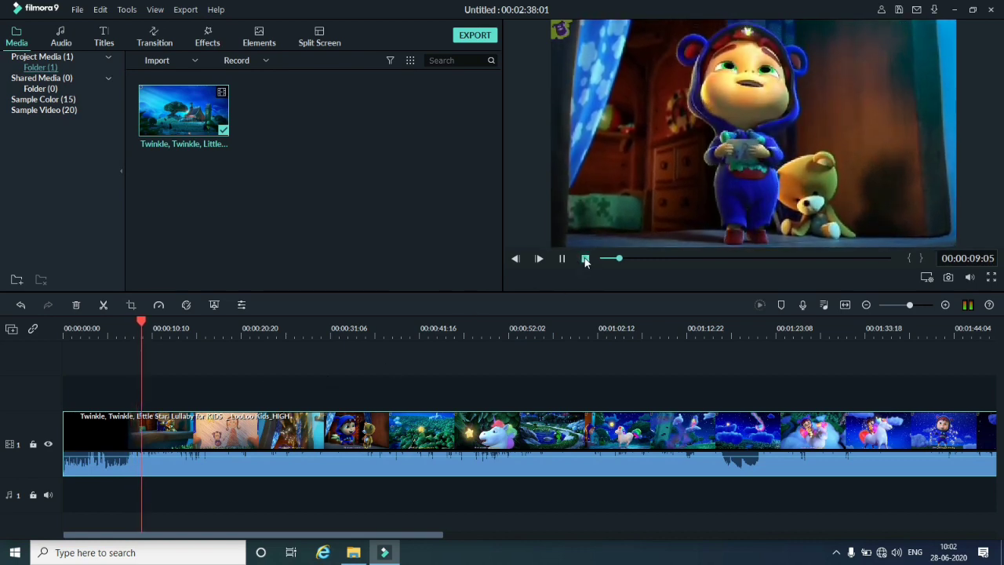
{"action": "left_click", "coordinate": [584, 258]}
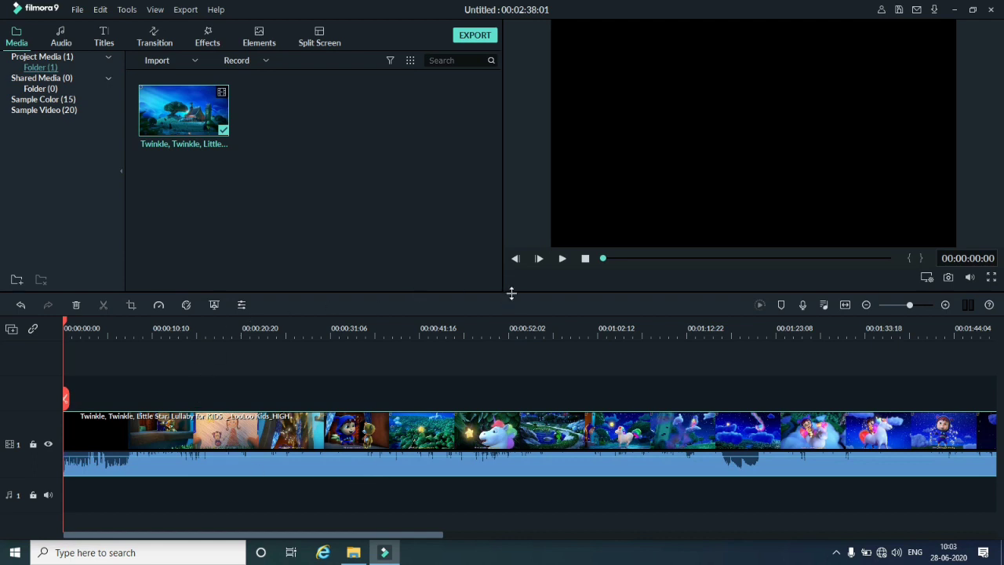
Reopen the Twinkle, Twinkle clip's audio settings to review them and return to the media library
{"action": "double_click", "coordinate": [296, 445]}
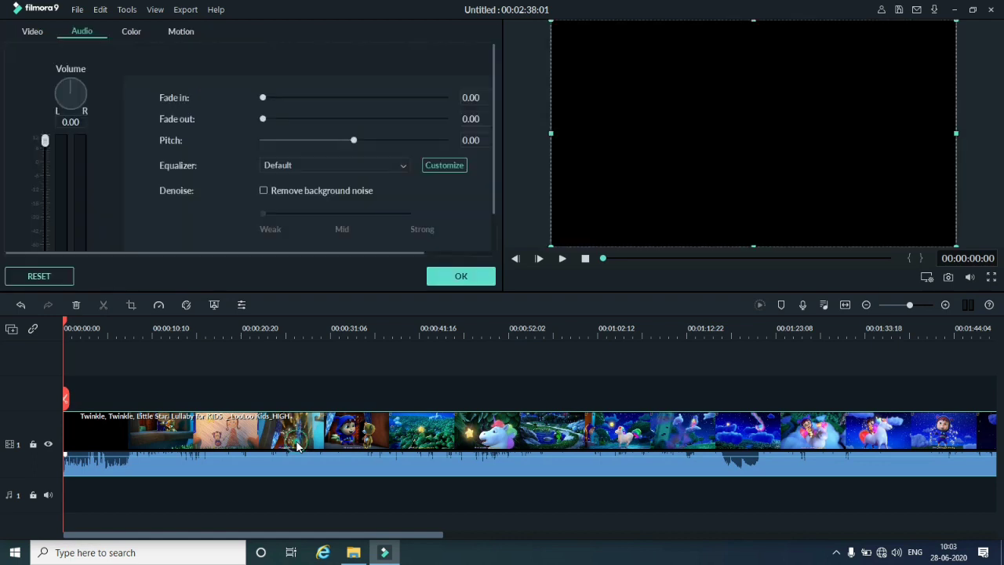
{"action": "left_click", "coordinate": [488, 276]}
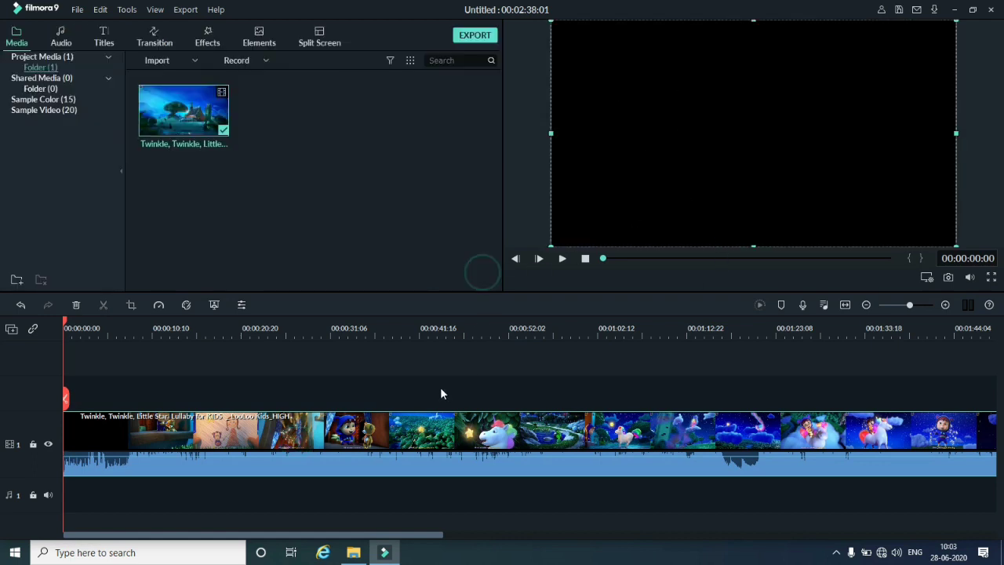
{"action": "double_click", "coordinate": [417, 426]}
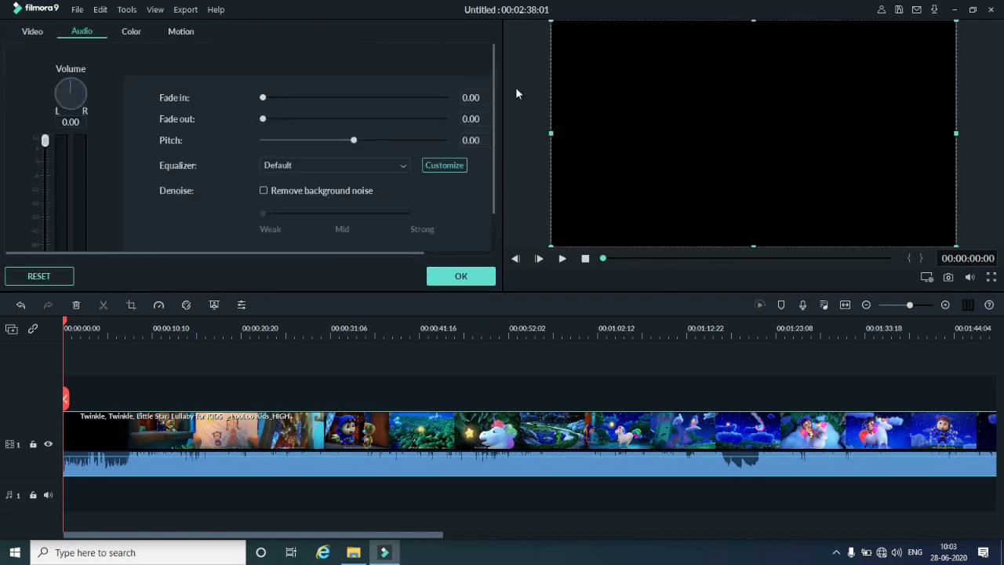
{"action": "left_click", "coordinate": [483, 277]}
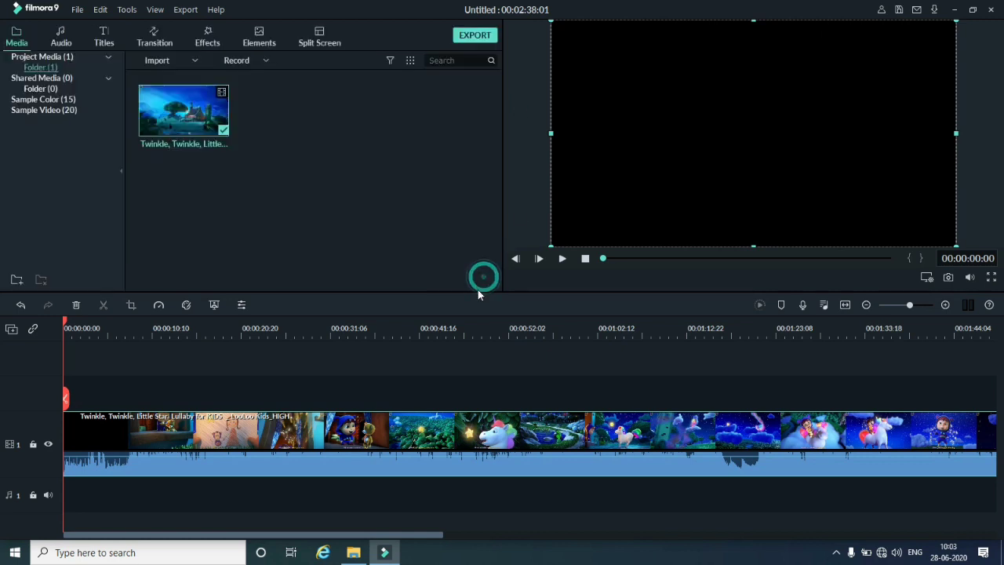
{"action": "left_click", "coordinate": [584, 260]}
{"action": "double_click", "coordinate": [297, 428]}
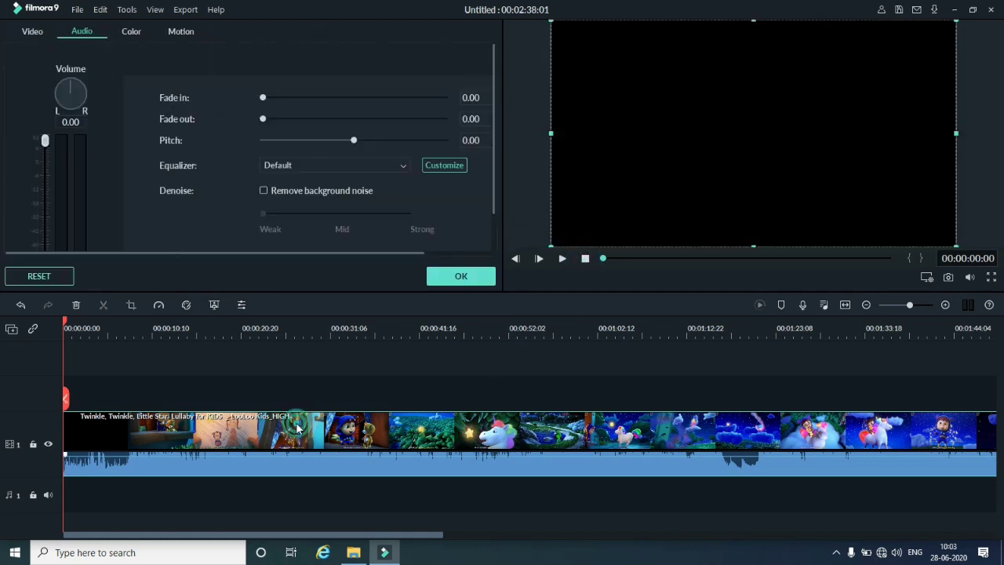
{"action": "left_click", "coordinate": [454, 279]}
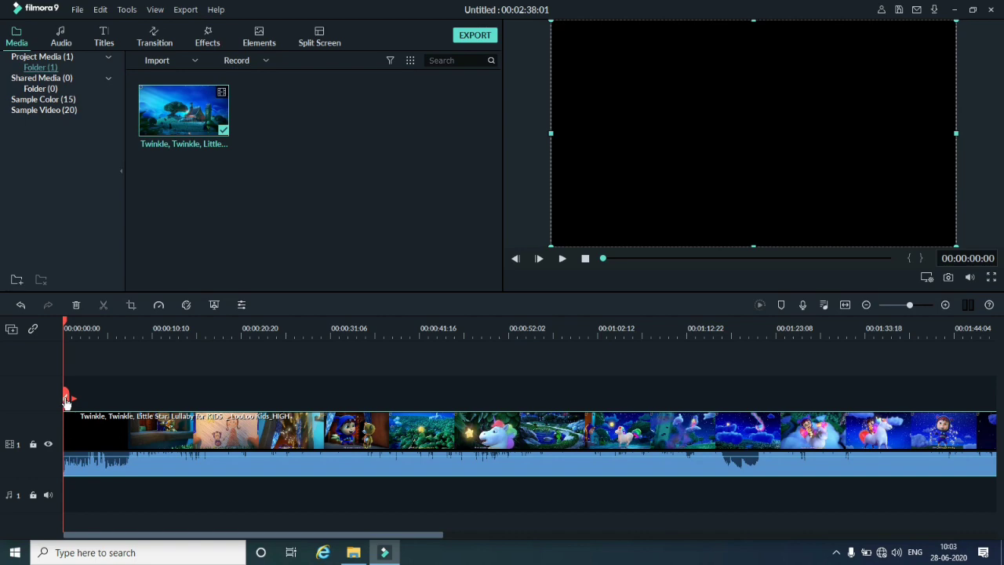
Split the Twinkle, Twinkle clip on video track 1 at about 00:00:23 and again at 00:00:50:00
{"action": "left_click_drag", "start_coordinate": [66, 400], "coordinate": [262, 461]}
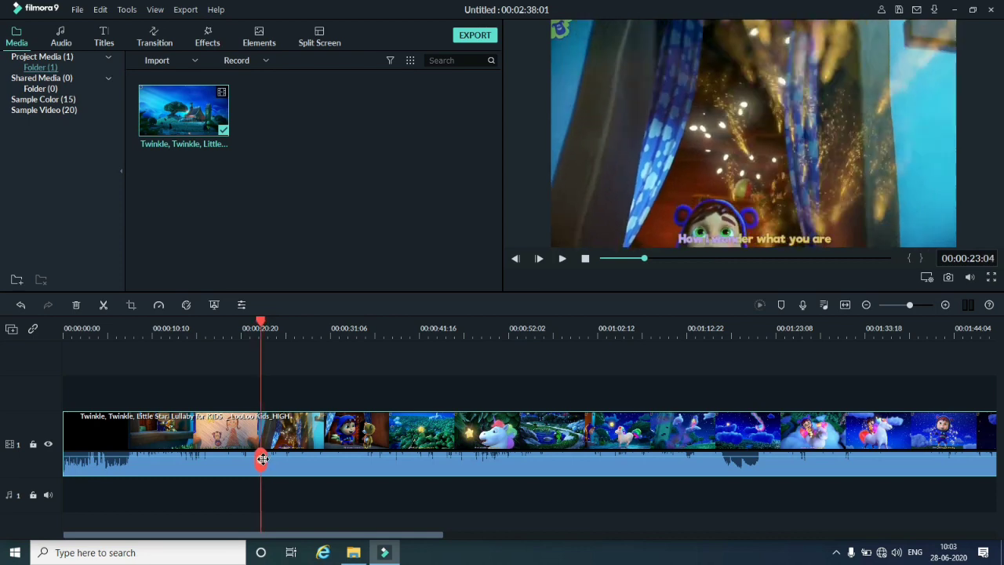
{"action": "mouse_move", "coordinate": [262, 464]}
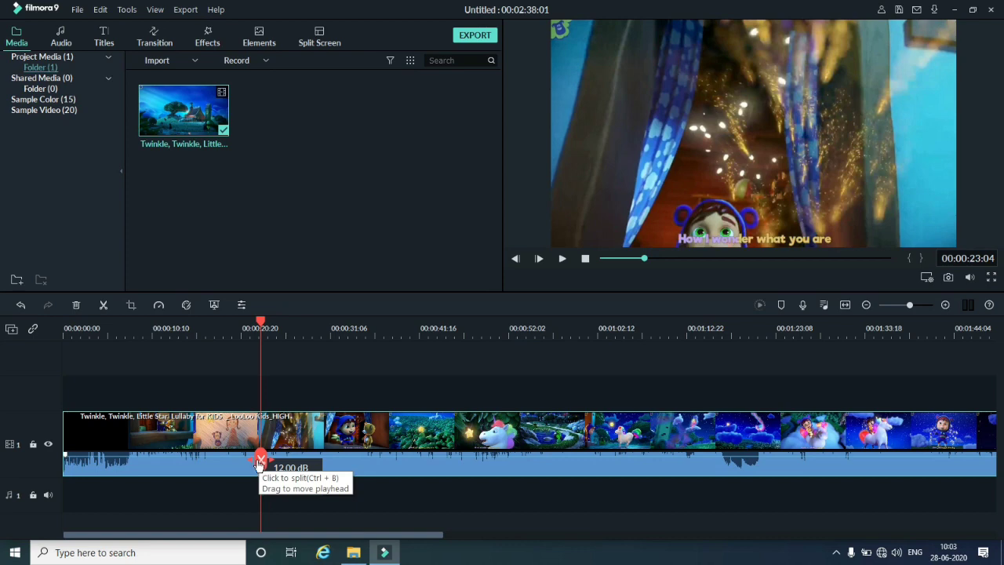
{"action": "left_click", "coordinate": [258, 462]}
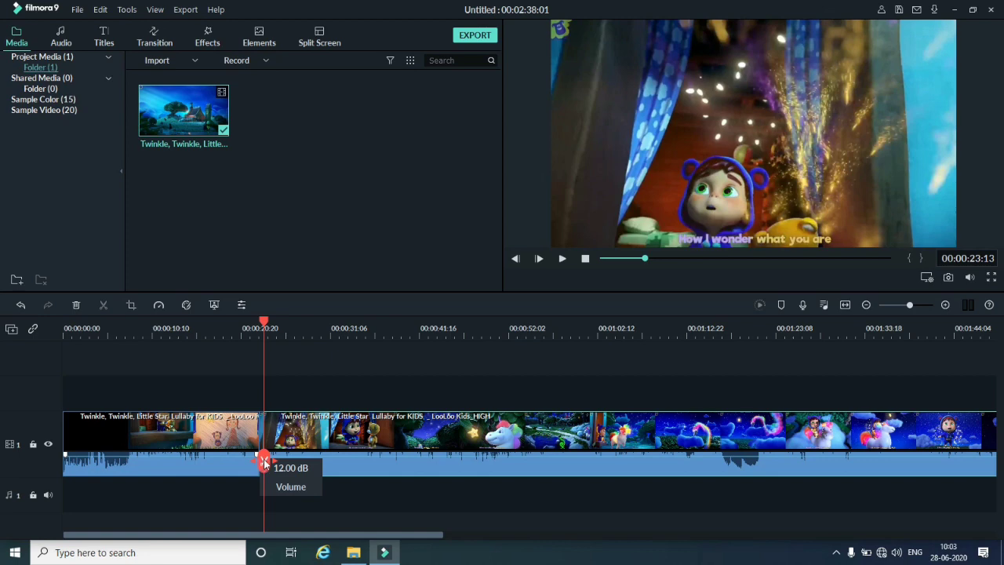
{"action": "mouse_move", "coordinate": [264, 468]}
{"action": "left_mouse_down"}
{"action": "mouse_move", "coordinate": [337, 471]}
{"action": "mouse_move", "coordinate": [255, 469]}
{"action": "mouse_move", "coordinate": [500, 483]}
{"action": "left_mouse_up"}
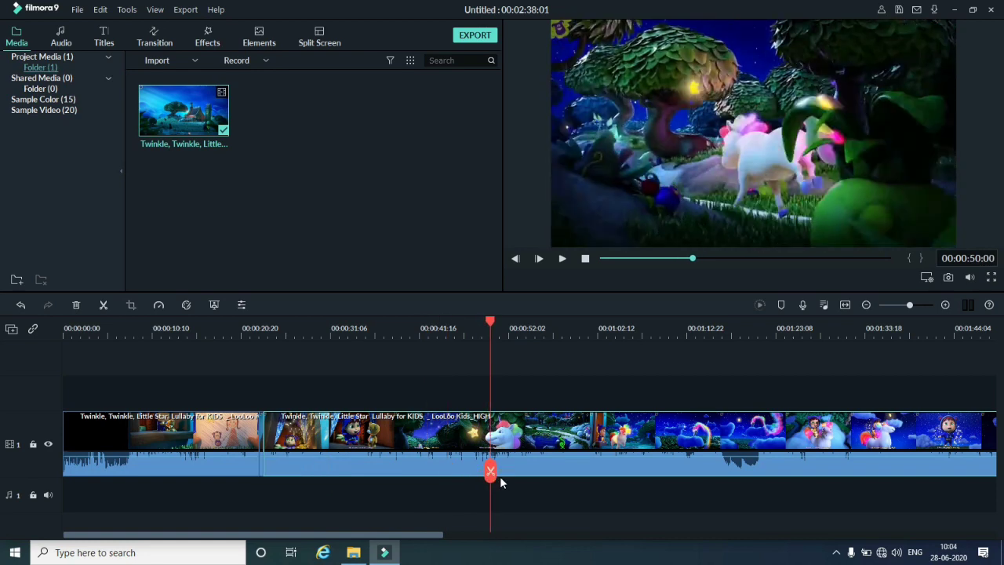
{"action": "key", "text": "ctrl+b"}
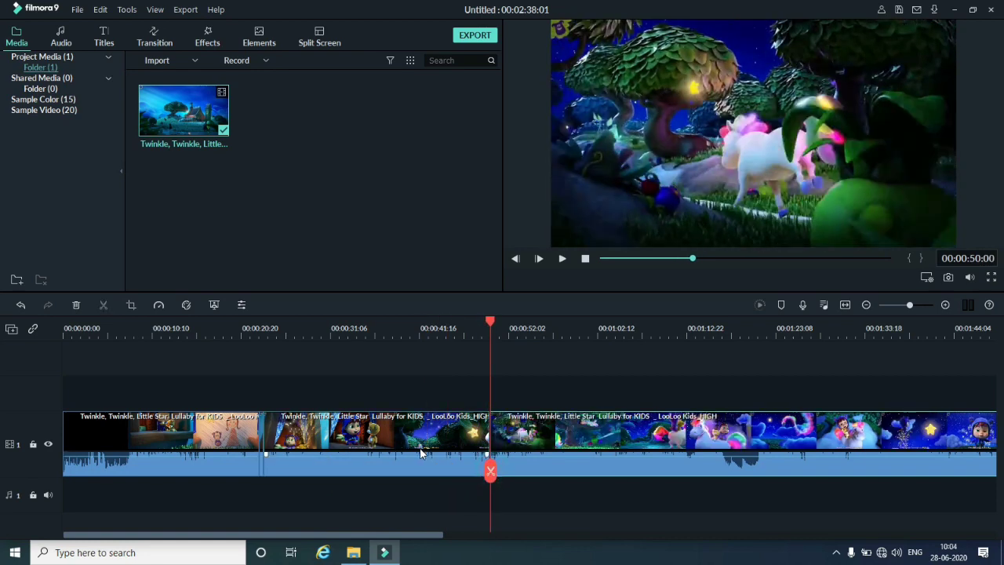
Delete the middle section of the Twinkle, Twinkle clip, between about 00:00:23 and 00:00:50
{"action": "mouse_move", "coordinate": [488, 468]}
{"action": "left_mouse_down"}
{"action": "mouse_move", "coordinate": [478, 459]}
{"action": "mouse_move", "coordinate": [489, 471]}
{"action": "left_mouse_up"}
{"action": "left_click", "coordinate": [569, 457]}
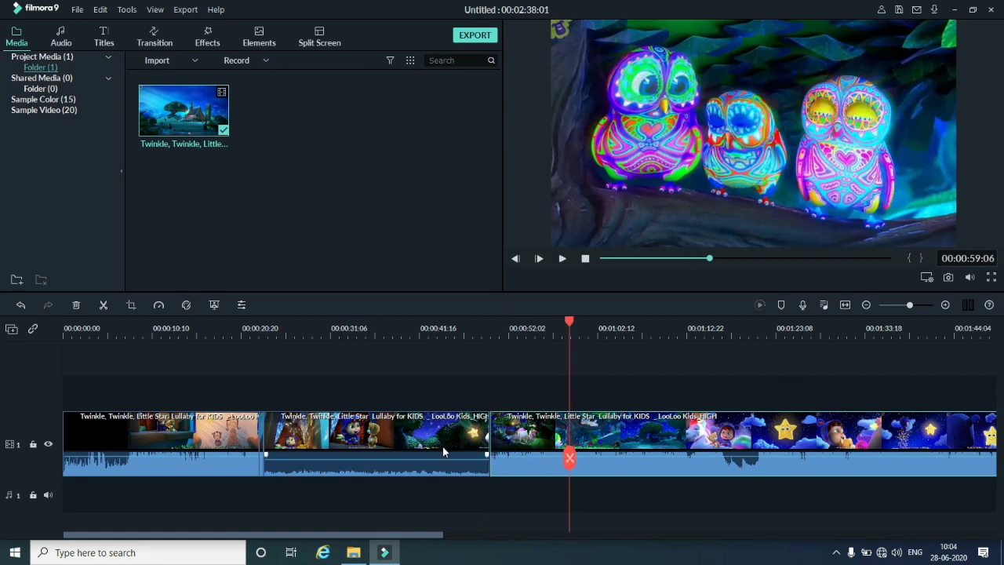
{"action": "right_click", "coordinate": [367, 446]}
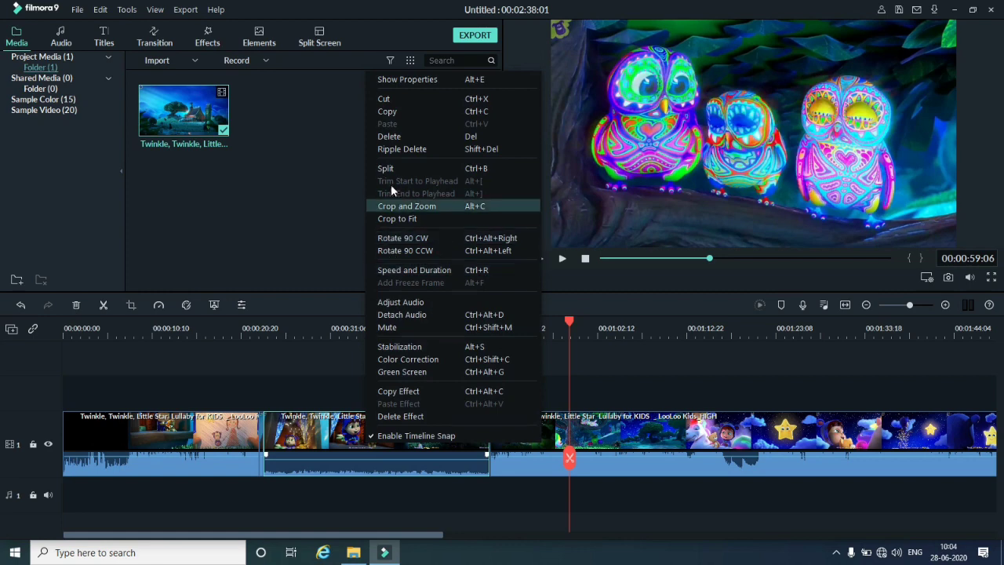
{"action": "left_click", "coordinate": [389, 136]}
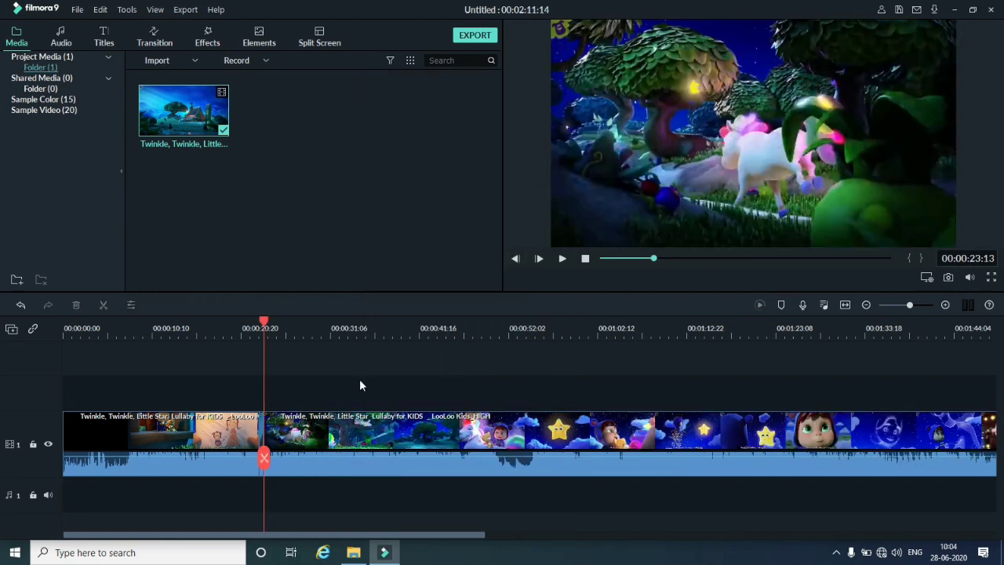
Delete the tiny leftover piece at about 00:00:23 and the opening section of the Twinkle, Twinkle clip before it
{"action": "right_click", "coordinate": [265, 431]}
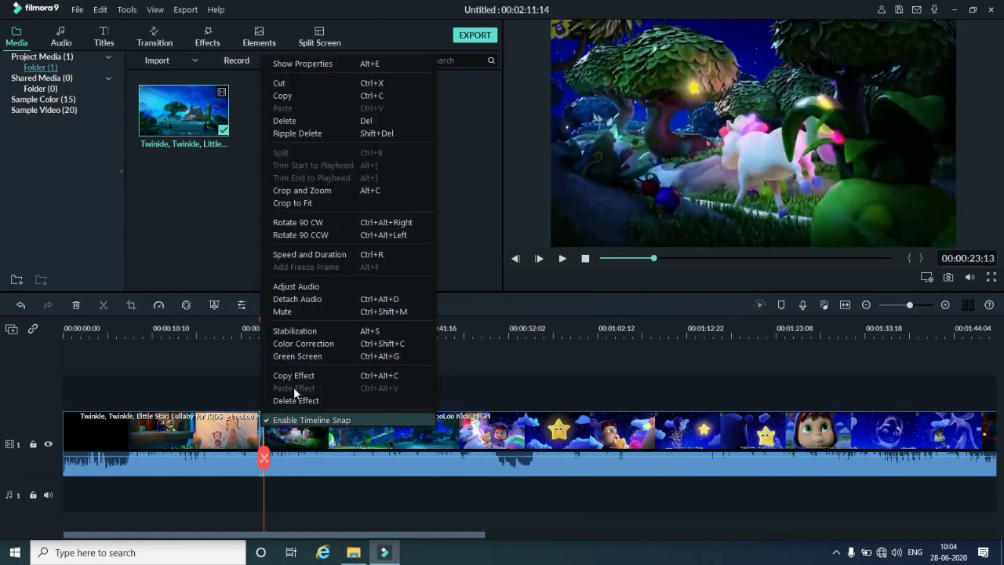
{"action": "left_click", "coordinate": [291, 121]}
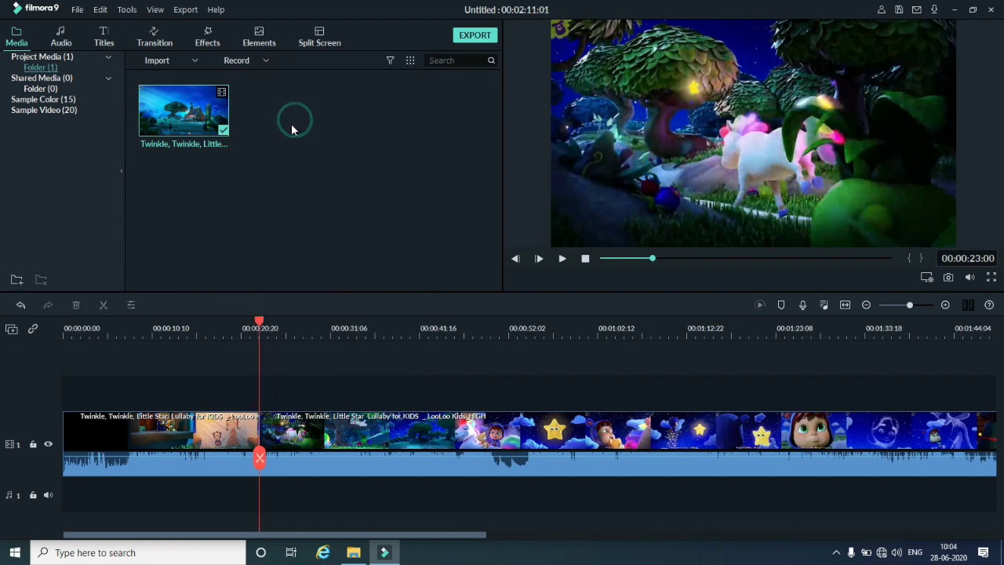
{"action": "right_click", "coordinate": [113, 443]}
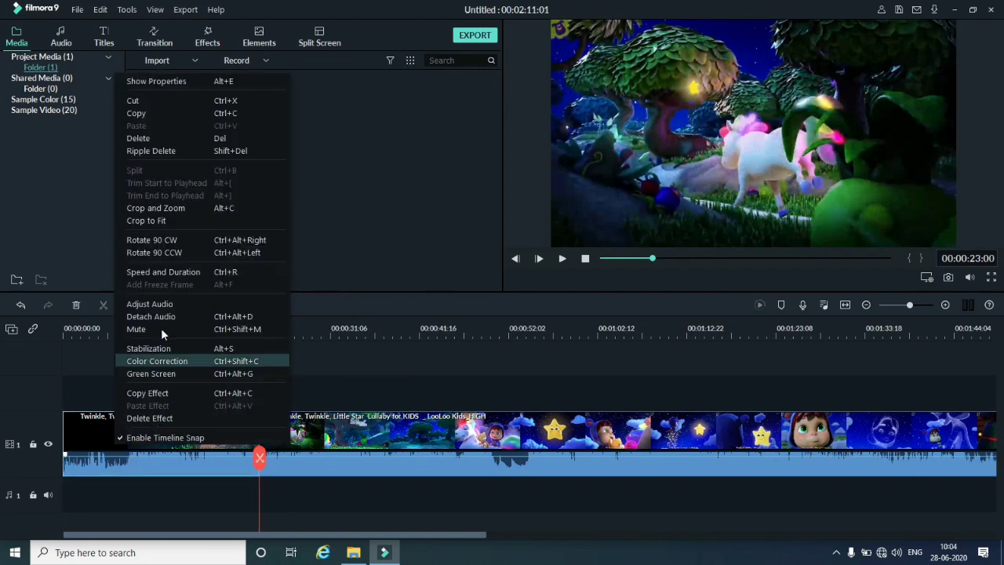
{"action": "left_click", "coordinate": [139, 138]}
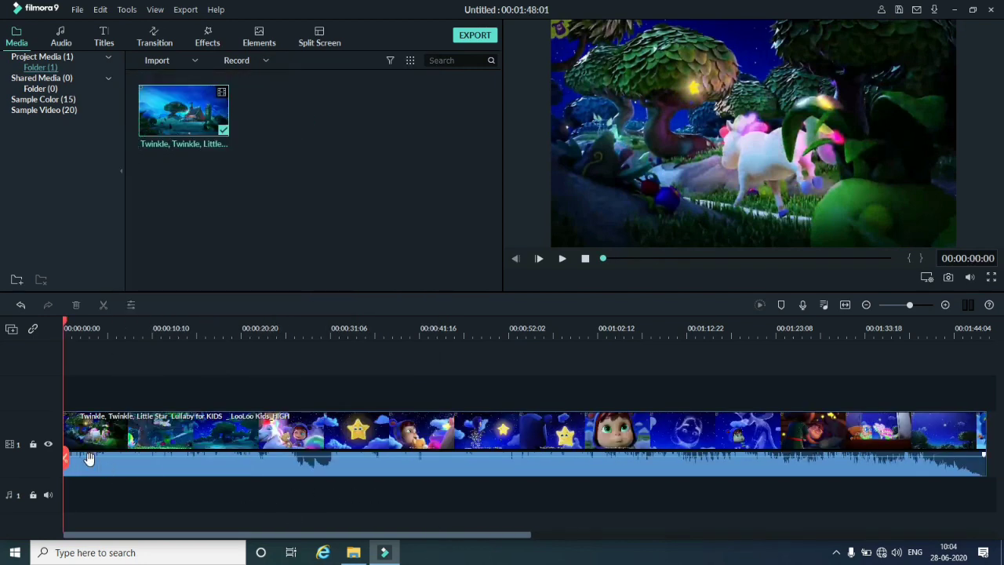
Cut the remaining Twinkle, Twinkle clip out of the timeline and undo the cut
{"action": "left_click_drag", "start_coordinate": [115, 448], "coordinate": [411, 475]}
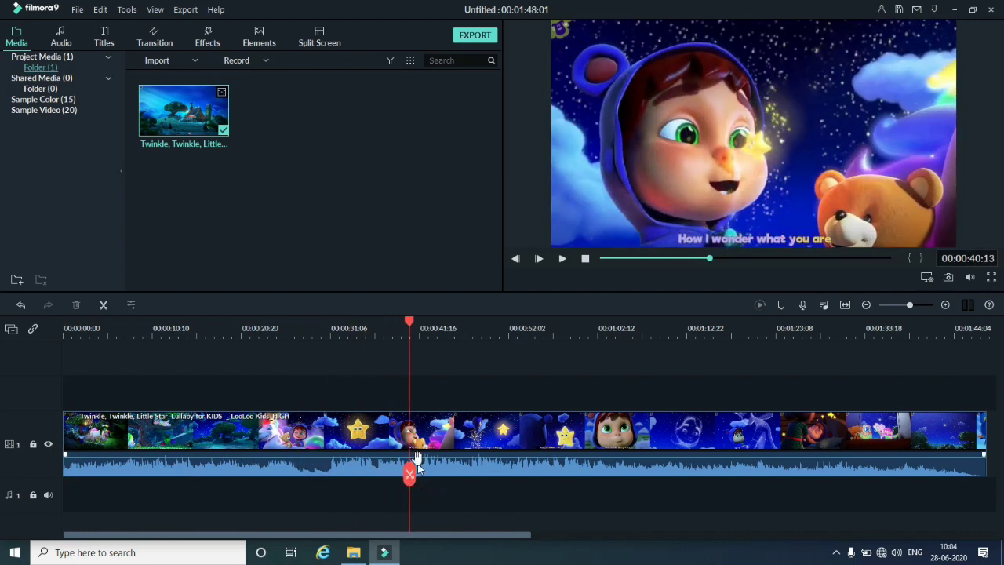
{"action": "right_click", "coordinate": [418, 444]}
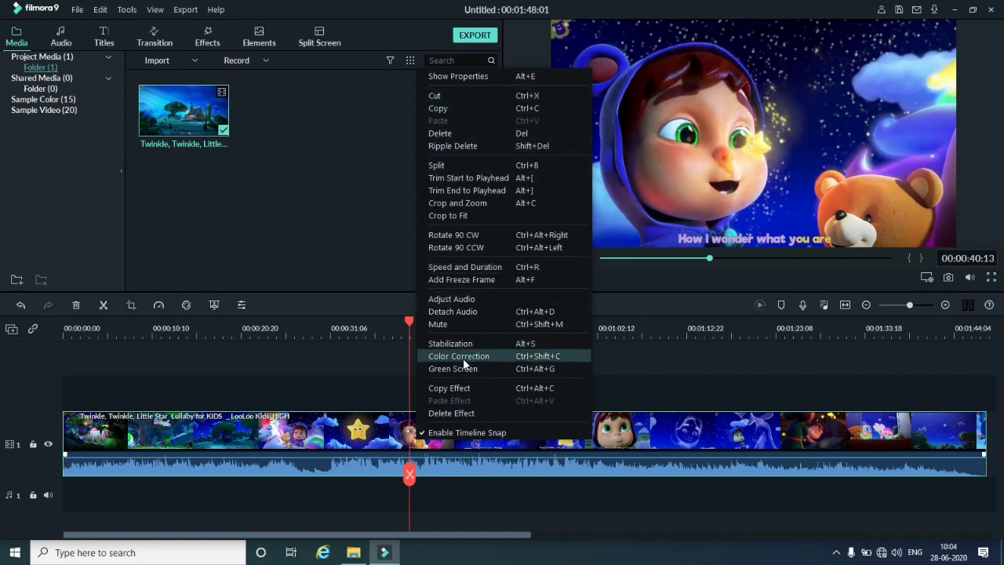
{"action": "left_click", "coordinate": [436, 95]}
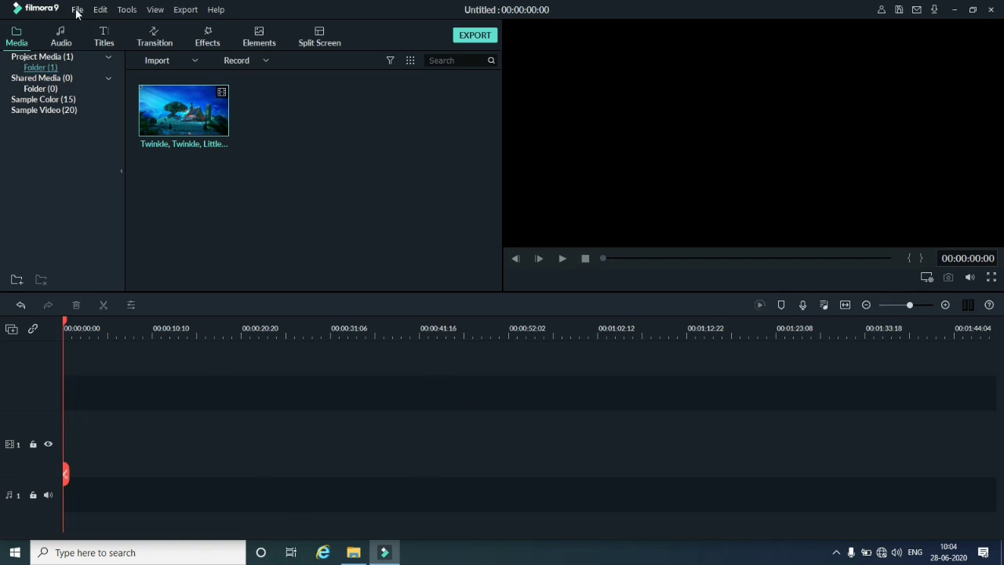
{"action": "left_click", "coordinate": [103, 16]}
{"action": "left_click", "coordinate": [117, 24]}
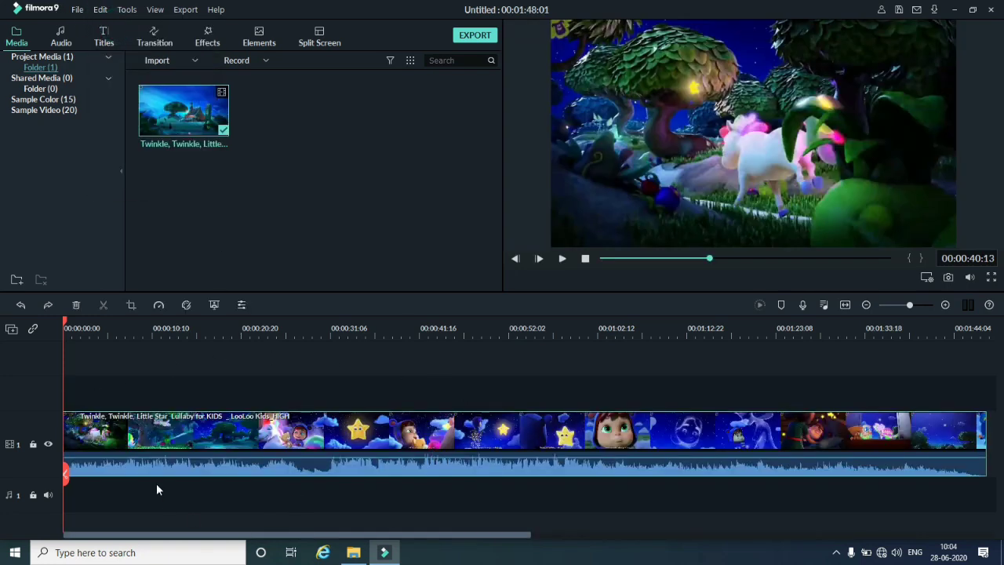
Split the remaining Twinkle, Twinkle clip at 00:00:35:22 and at 00:01:06:09
{"action": "left_click_drag", "start_coordinate": [66, 475], "coordinate": [370, 469]}
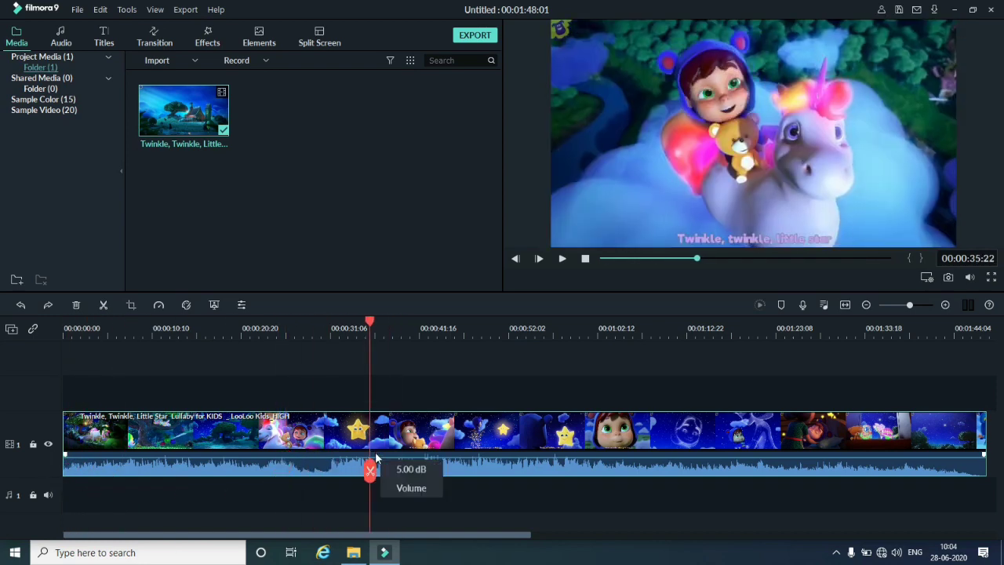
{"action": "right_click", "coordinate": [382, 444]}
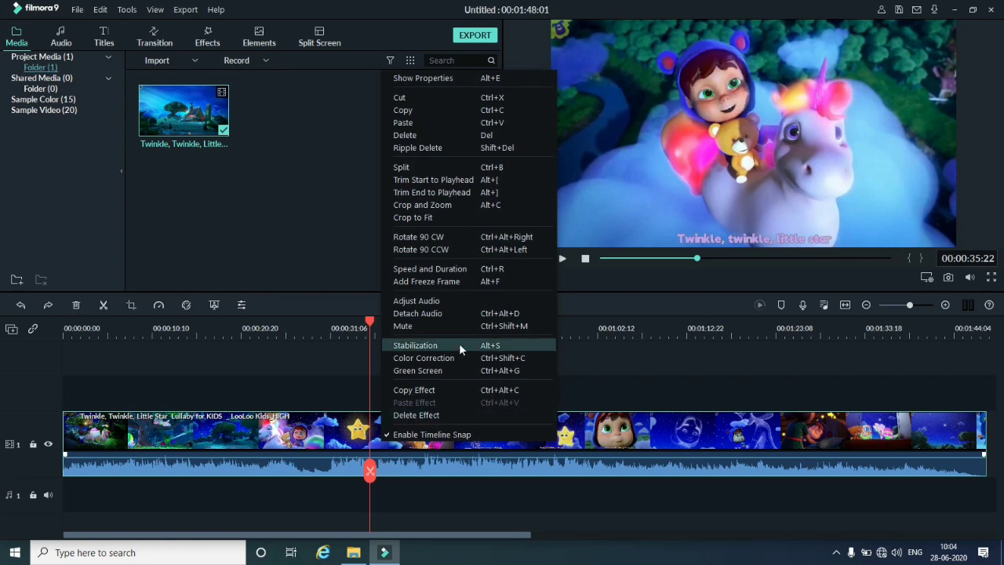
{"action": "left_click", "coordinate": [413, 167]}
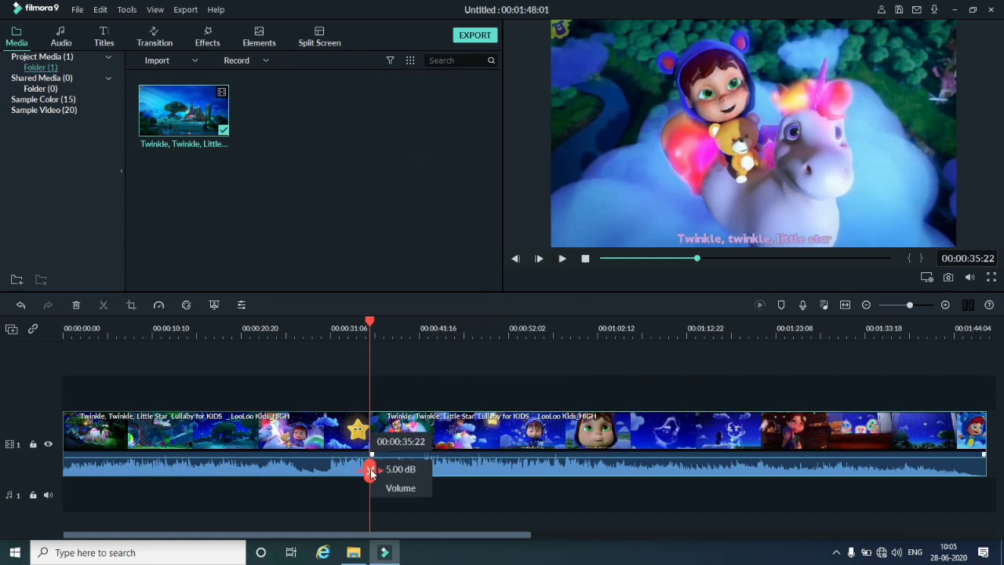
{"action": "left_click_drag", "start_coordinate": [370, 471], "coordinate": [628, 468]}
{"action": "right_click", "coordinate": [615, 440]}
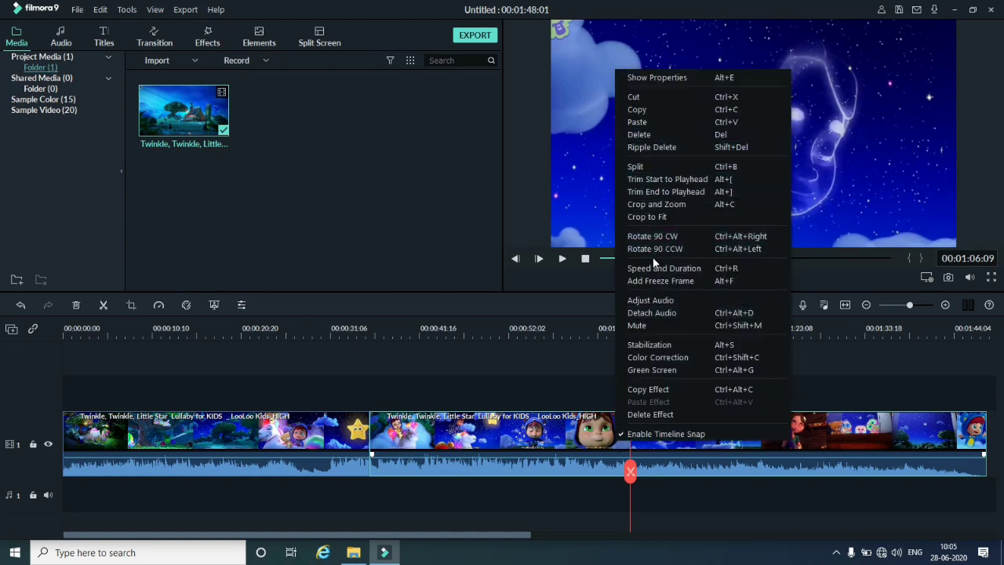
{"action": "left_click", "coordinate": [634, 166]}
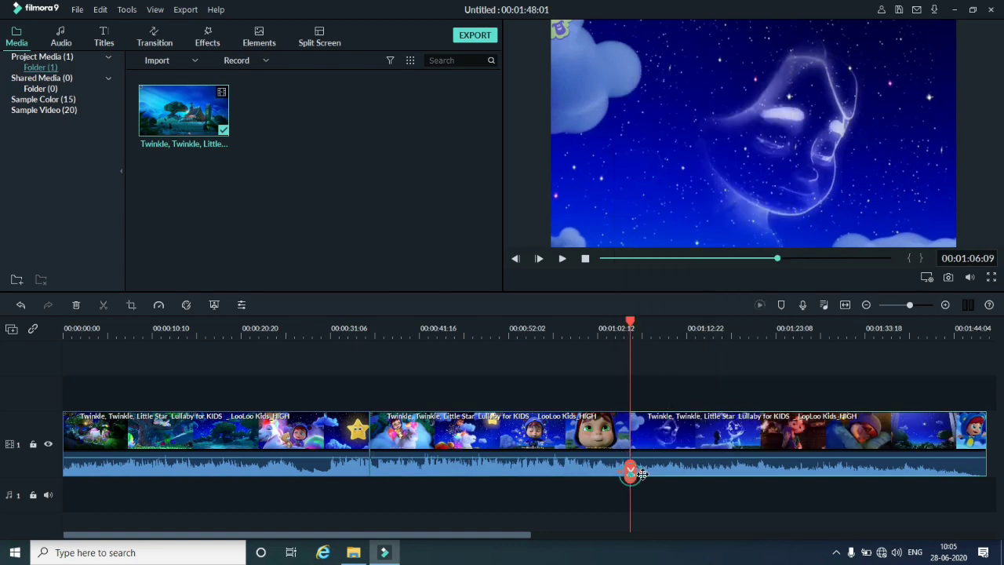
Ripple delete the middle section of the Twinkle, Twinkle clip between 00:00:35:22 and 00:01:06:09
{"action": "left_click_drag", "start_coordinate": [642, 474], "coordinate": [726, 473]}
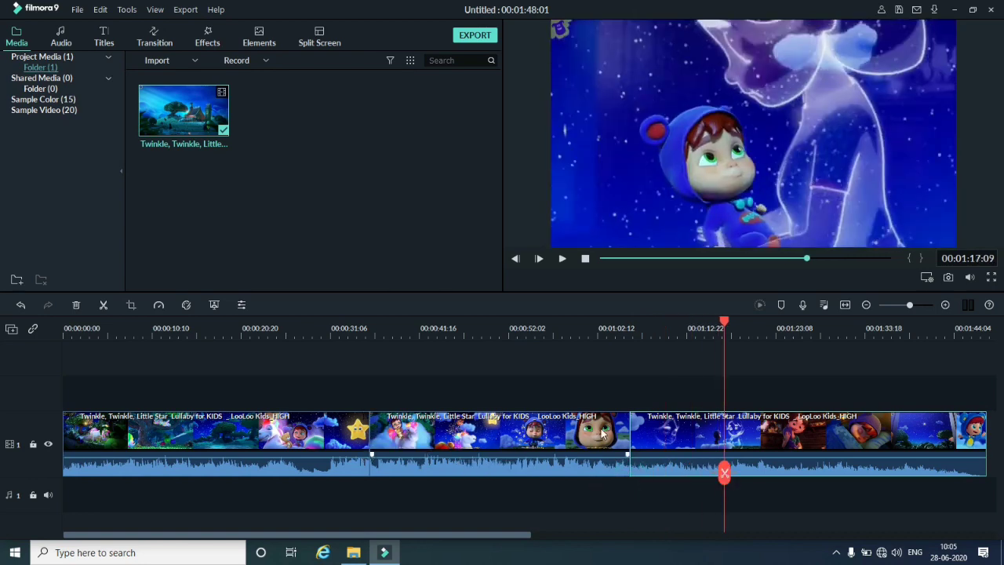
{"action": "right_click", "coordinate": [468, 433]}
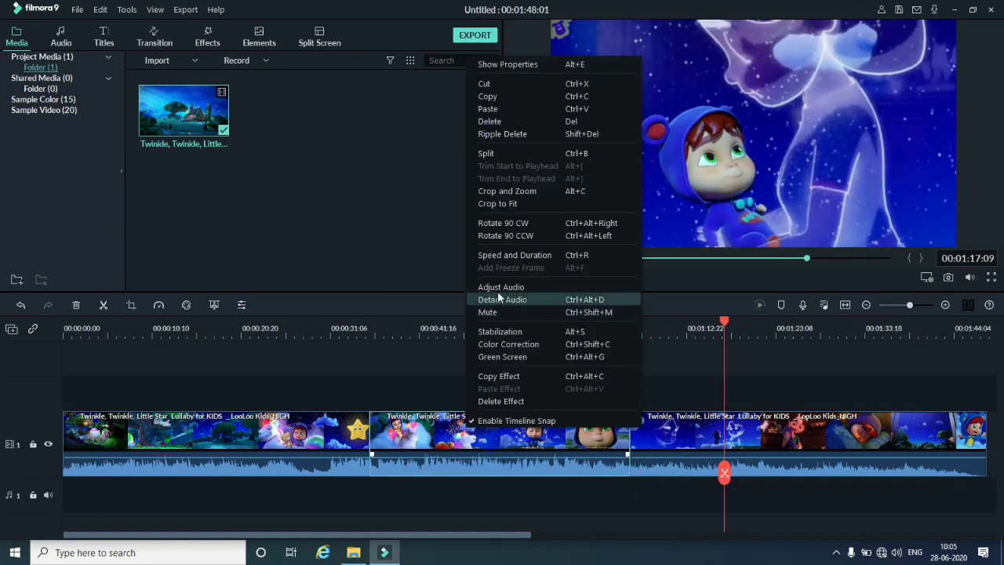
{"action": "left_click", "coordinate": [502, 134]}
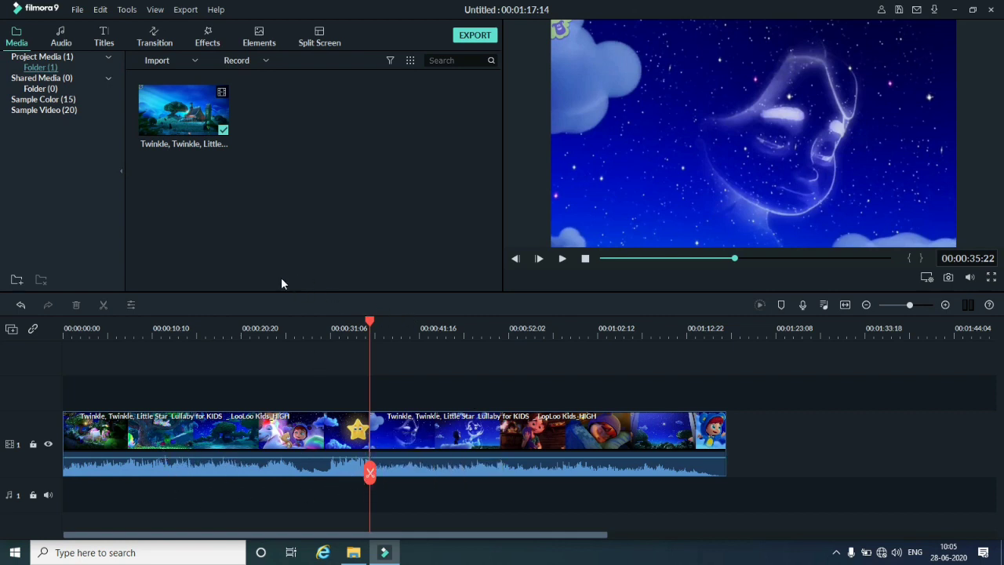
Import Wildlife.mp4 from F:\video and place it on video track 1 directly after the last Twinkle, Twinkle section
{"action": "left_click", "coordinate": [171, 62]}
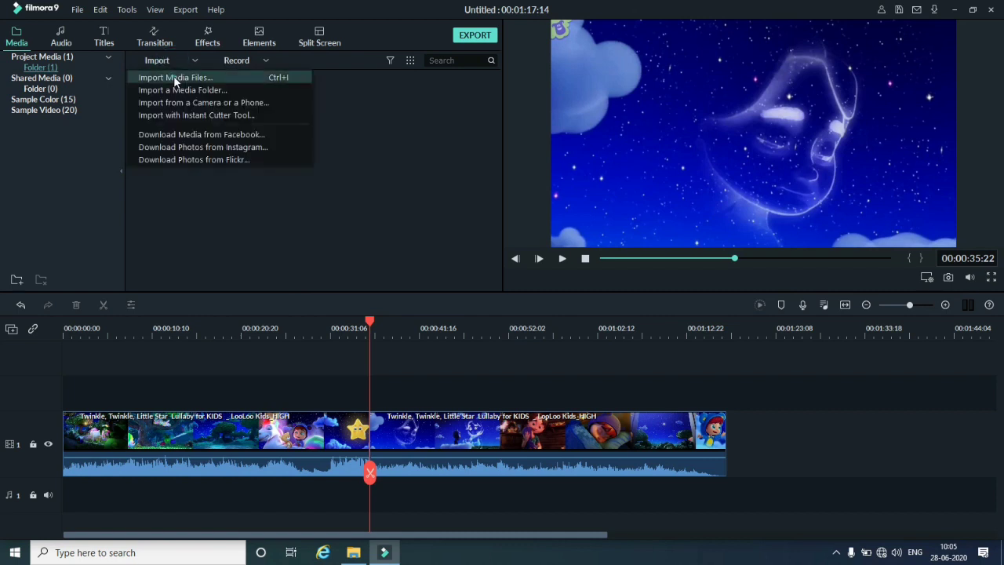
{"action": "left_click", "coordinate": [169, 76]}
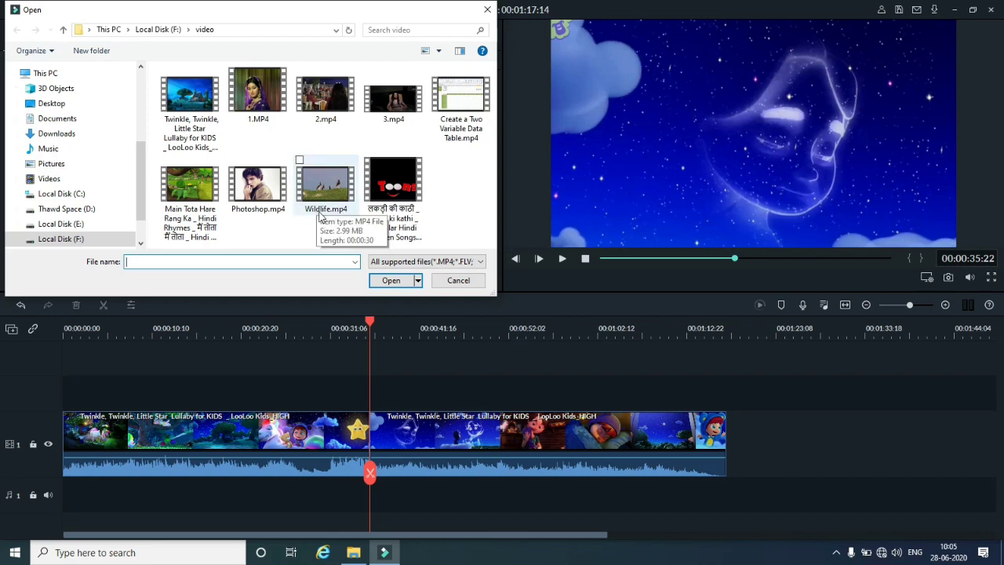
{"action": "left_click", "coordinate": [329, 193]}
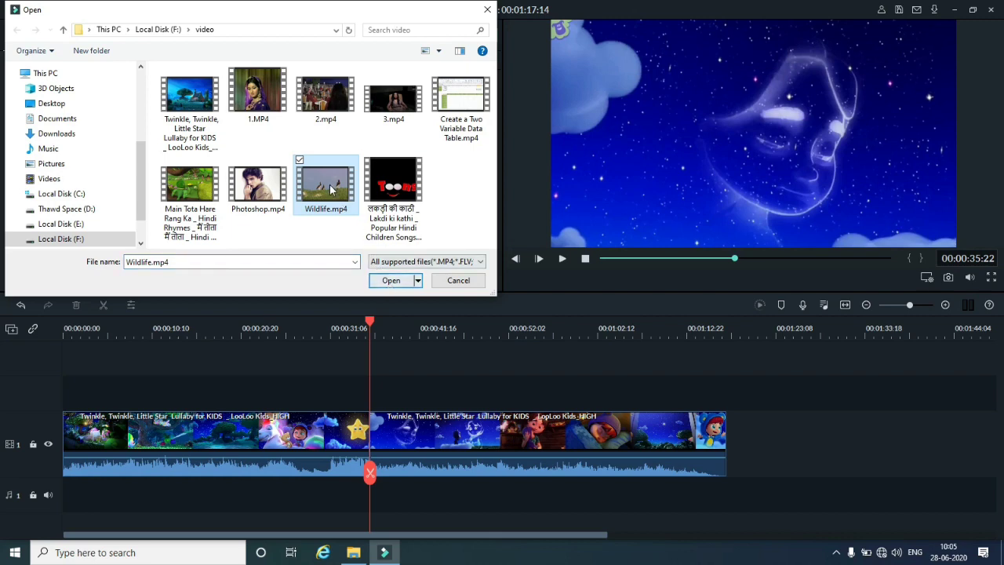
{"action": "left_click", "coordinate": [391, 281]}
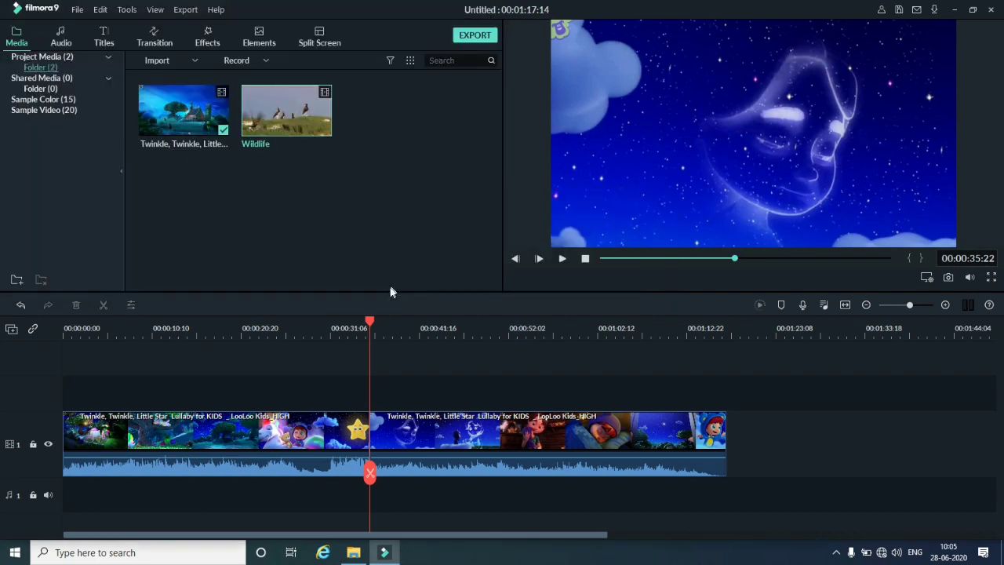
{"action": "left_click_drag", "start_coordinate": [303, 124], "coordinate": [726, 440]}
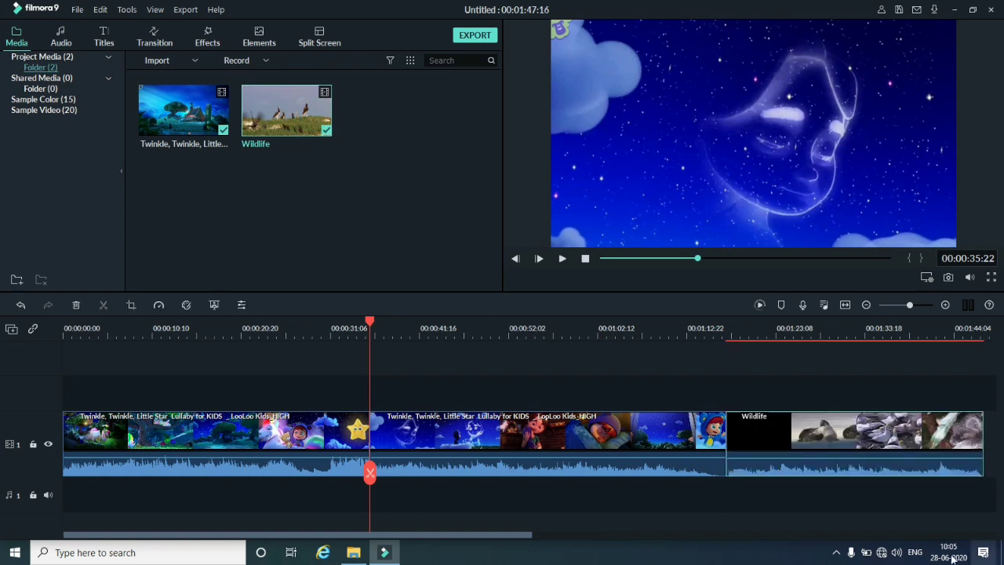
Preview the changeover from the Twinkle, Twinkle clip to the Wildlife clip, starting at 00:01:13:11, and stop playback
{"action": "left_click_drag", "start_coordinate": [524, 537], "coordinate": [656, 555]}
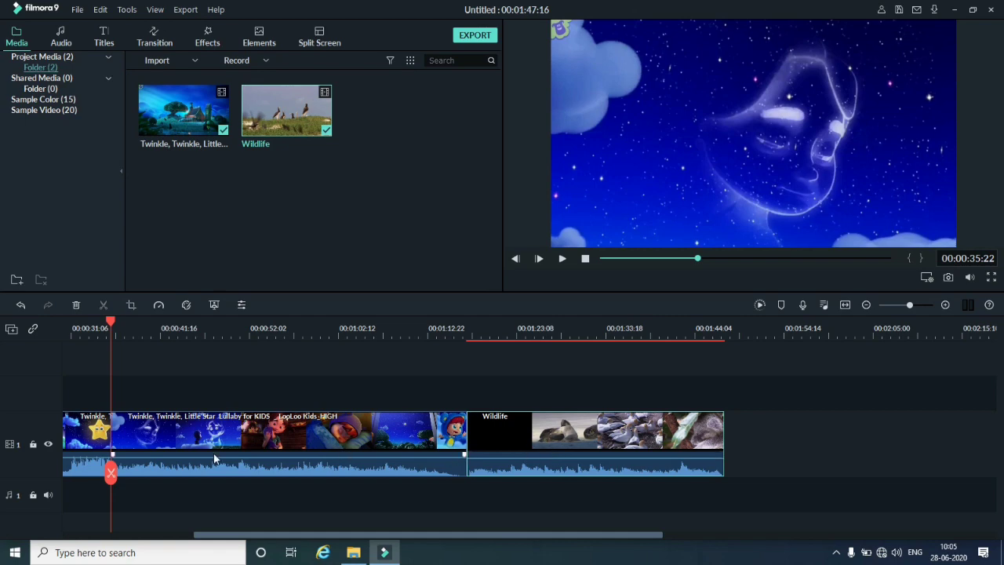
{"action": "left_click_drag", "start_coordinate": [111, 474], "coordinate": [432, 485]}
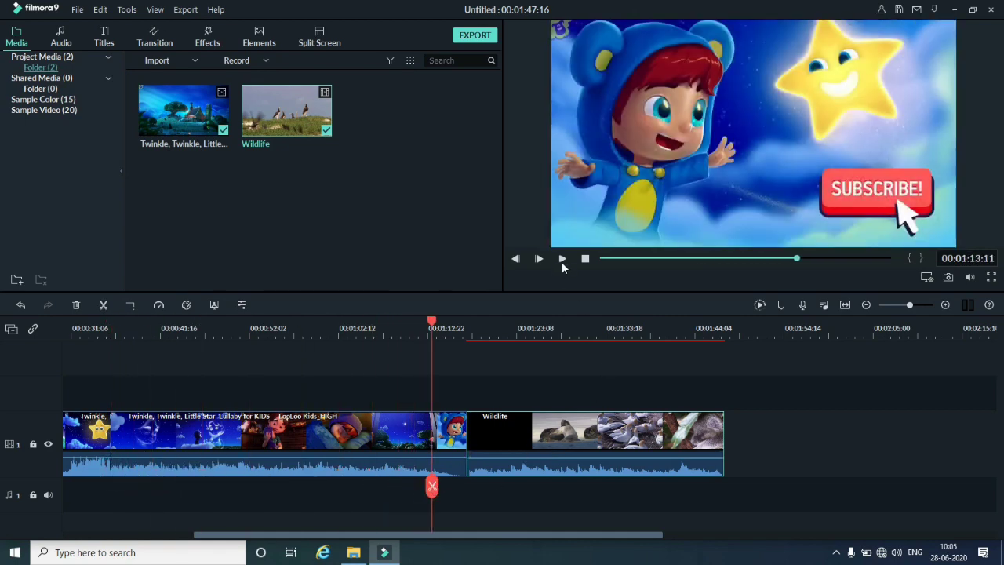
{"action": "left_click", "coordinate": [561, 259]}
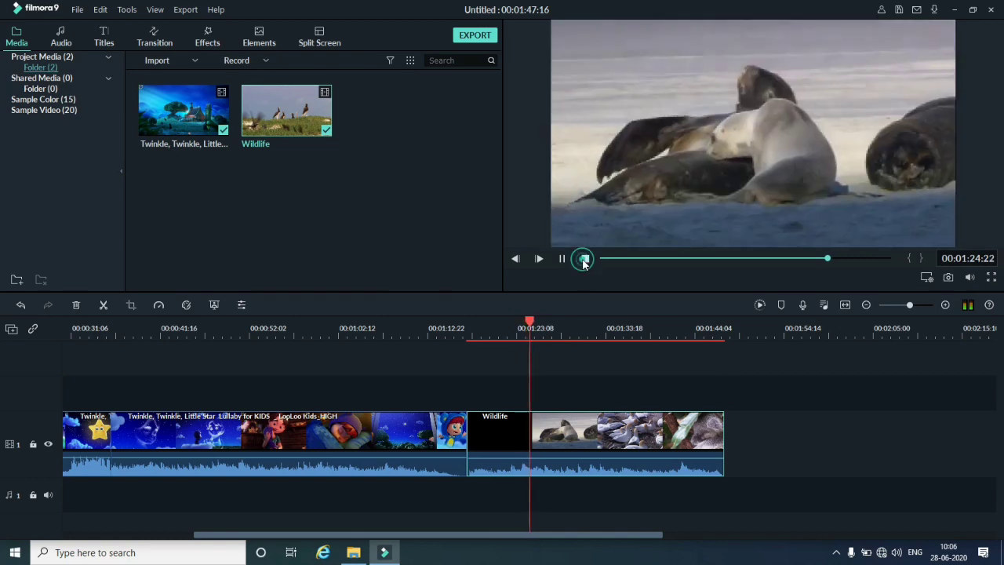
{"action": "left_click", "coordinate": [583, 258]}
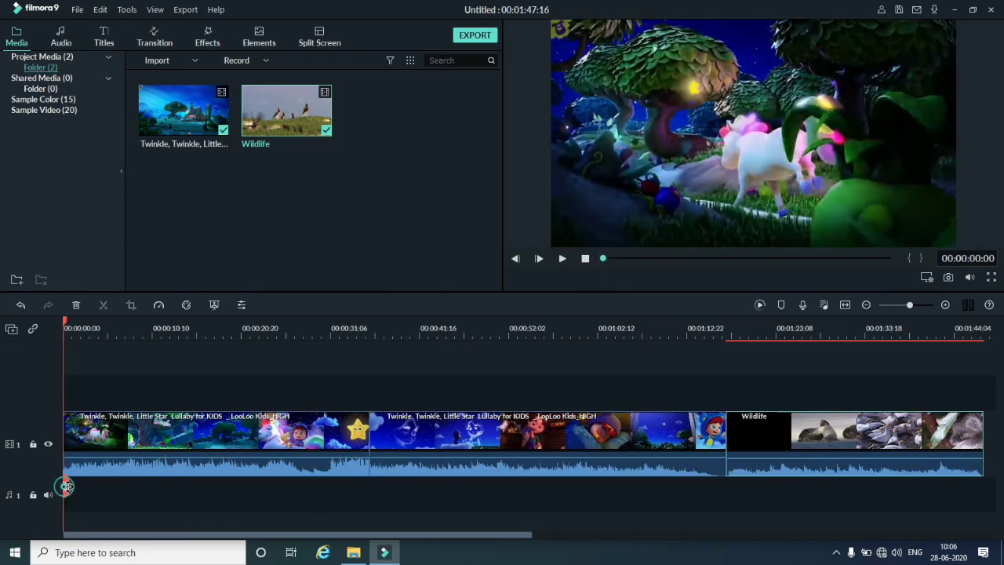
Delete the Wildlife clip from the end of video track 1
{"action": "left_click_drag", "start_coordinate": [67, 486], "coordinate": [576, 494]}
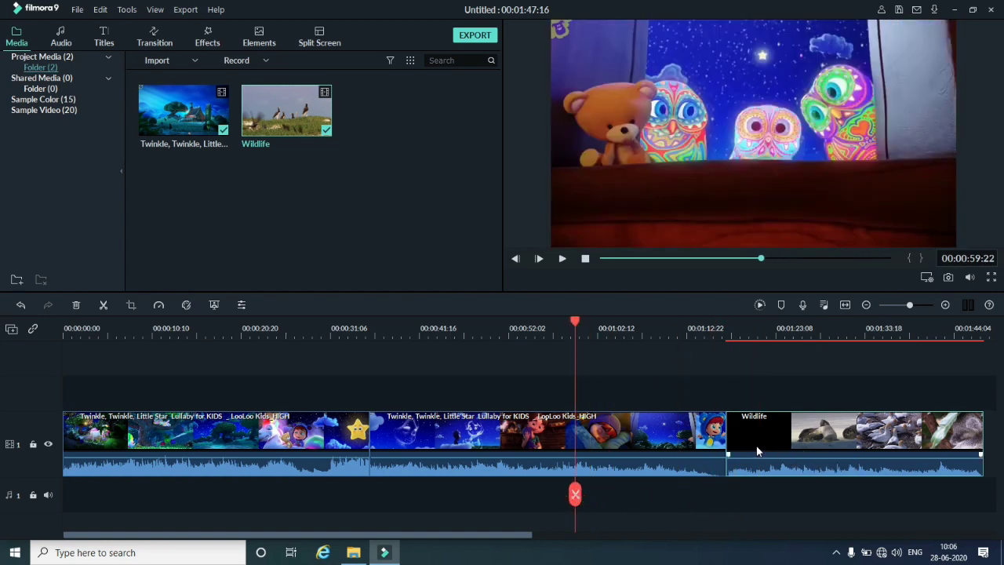
{"action": "right_click", "coordinate": [778, 445]}
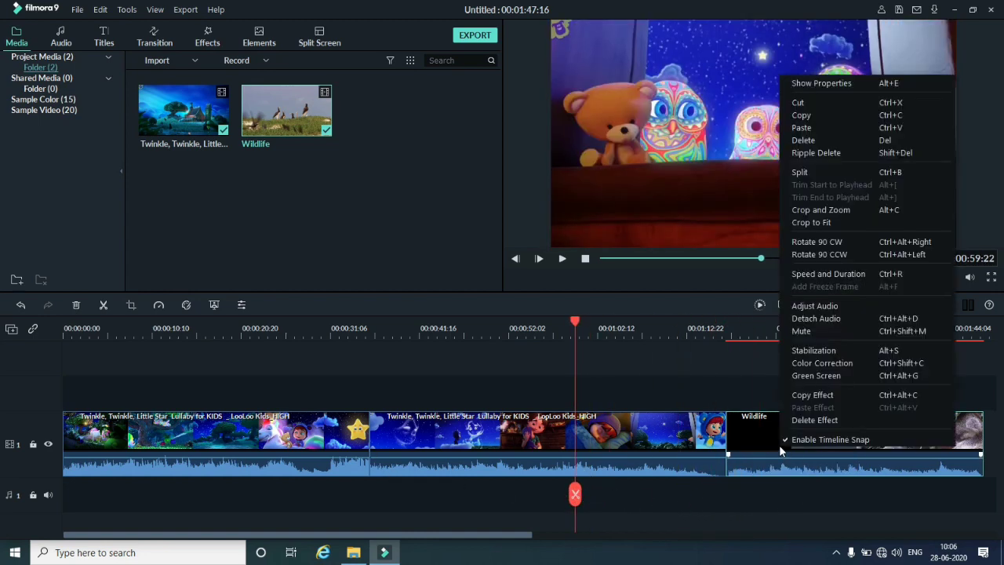
{"action": "left_click", "coordinate": [804, 140]}
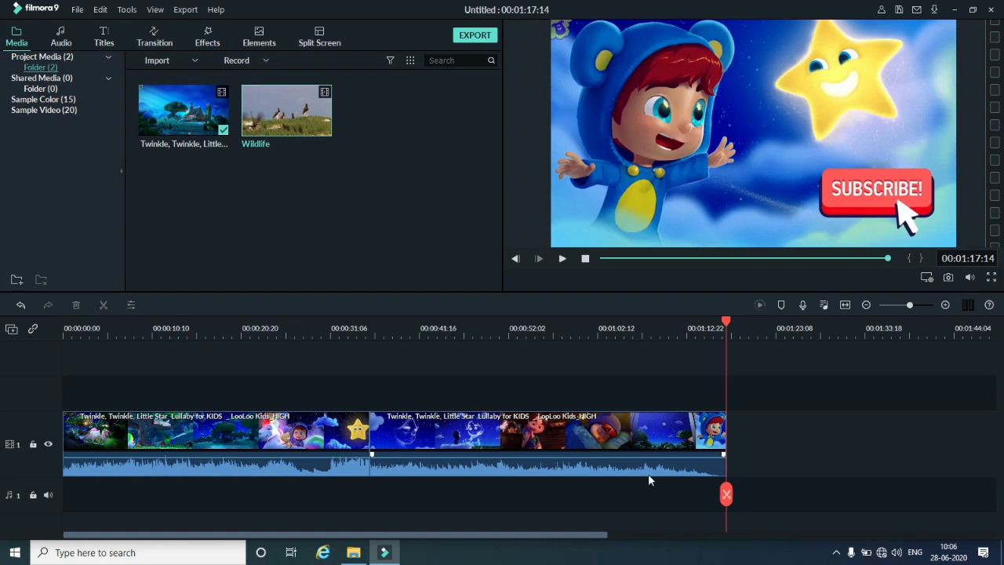
Split the second Twinkle, Twinkle section at about 46 seconds and move its latter part further along video track 1, leaving a gap
{"action": "left_click_drag", "start_coordinate": [726, 495], "coordinate": [393, 490]}
{"action": "left_click", "coordinate": [464, 476]}
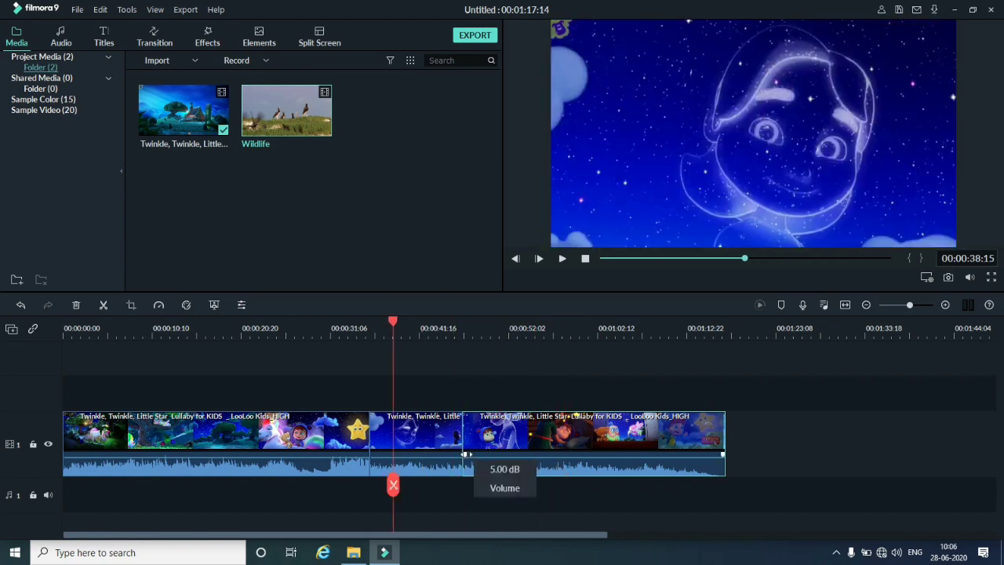
{"action": "left_click_drag", "start_coordinate": [464, 443], "coordinate": [661, 449]}
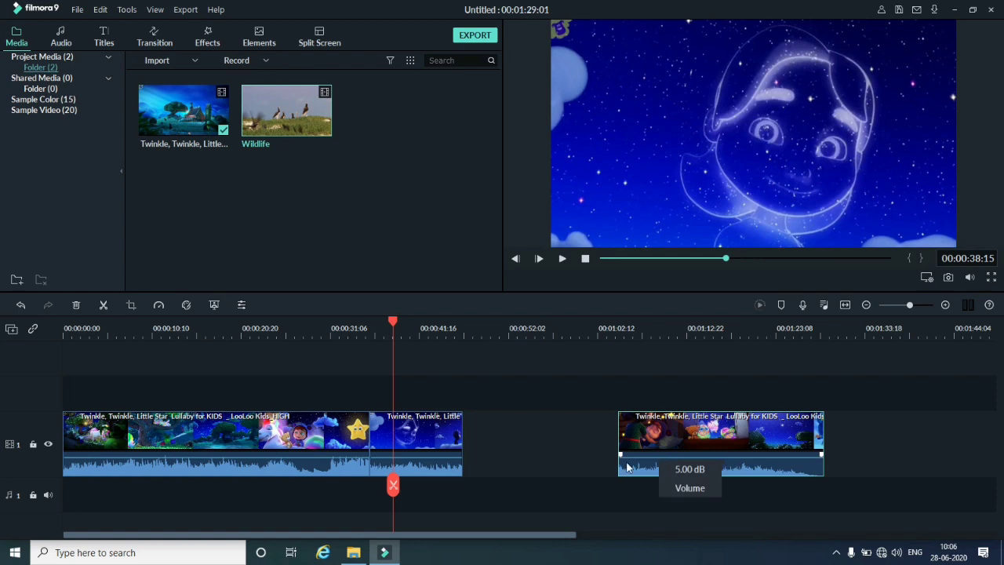
Insert the Wildlife clip from the project media into the gap between the two Twinkle, Twinkle sections on video track 1
{"action": "left_click", "coordinate": [514, 461]}
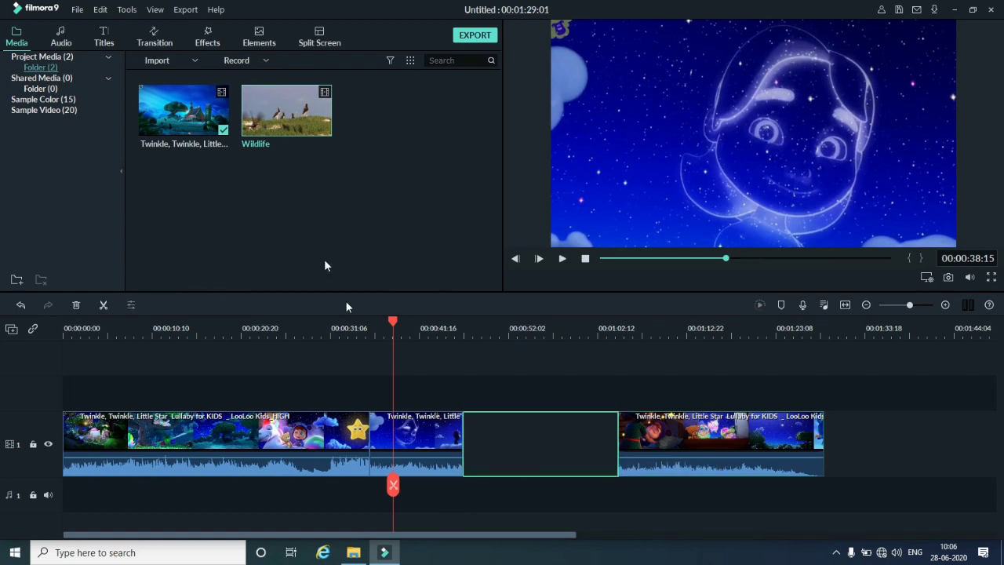
{"action": "left_click_drag", "start_coordinate": [456, 326], "coordinate": [471, 431]}
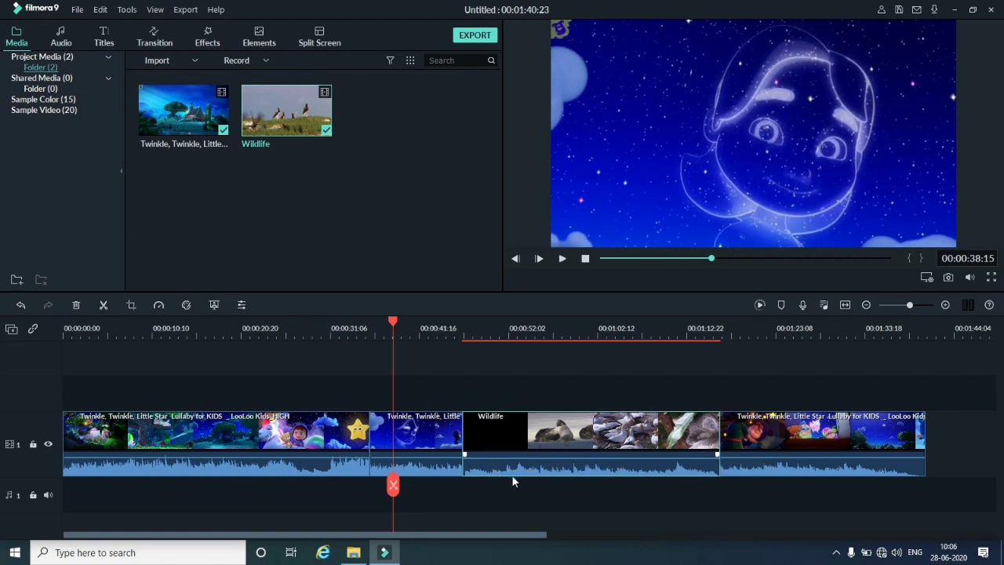
Preview the changeovers into and out of the Wildlife clip, starting the second one at 00:01:12:13, and stop playback
{"action": "left_click_drag", "start_coordinate": [393, 487], "coordinate": [429, 488]}
{"action": "left_click", "coordinate": [566, 260]}
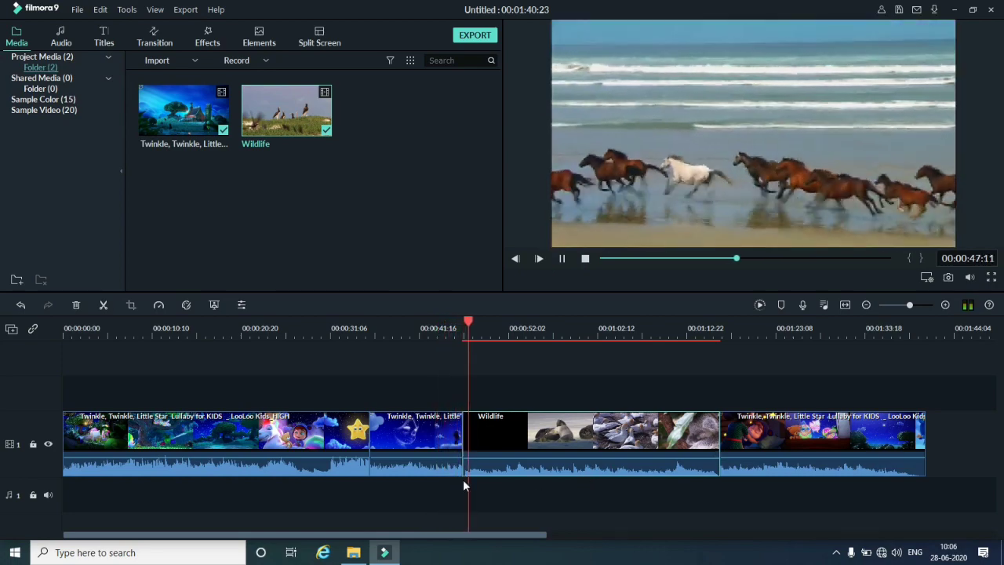
{"action": "left_click", "coordinate": [562, 259]}
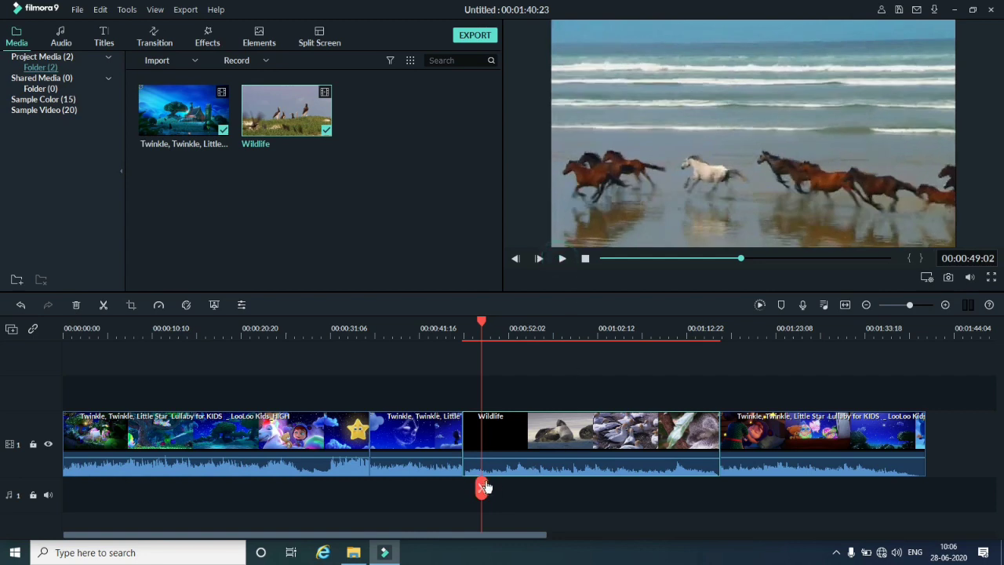
{"action": "left_click_drag", "start_coordinate": [482, 489], "coordinate": [684, 487]}
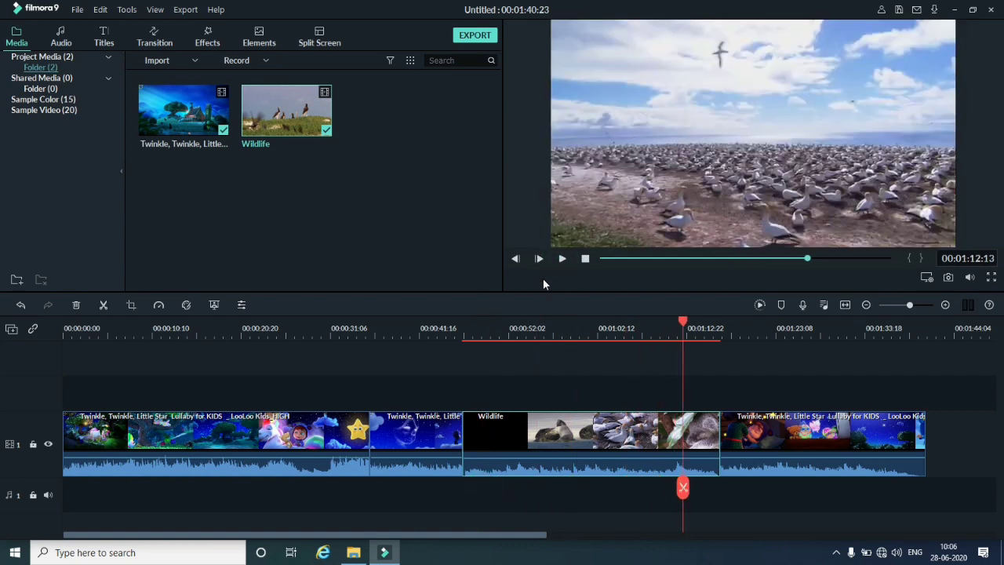
{"action": "left_click", "coordinate": [563, 259]}
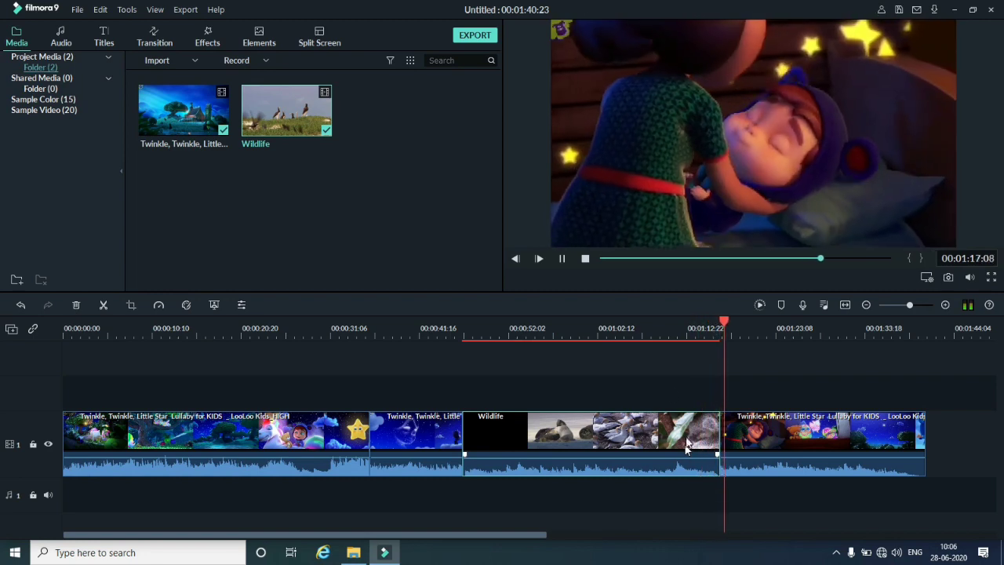
{"action": "left_click", "coordinate": [585, 258]}
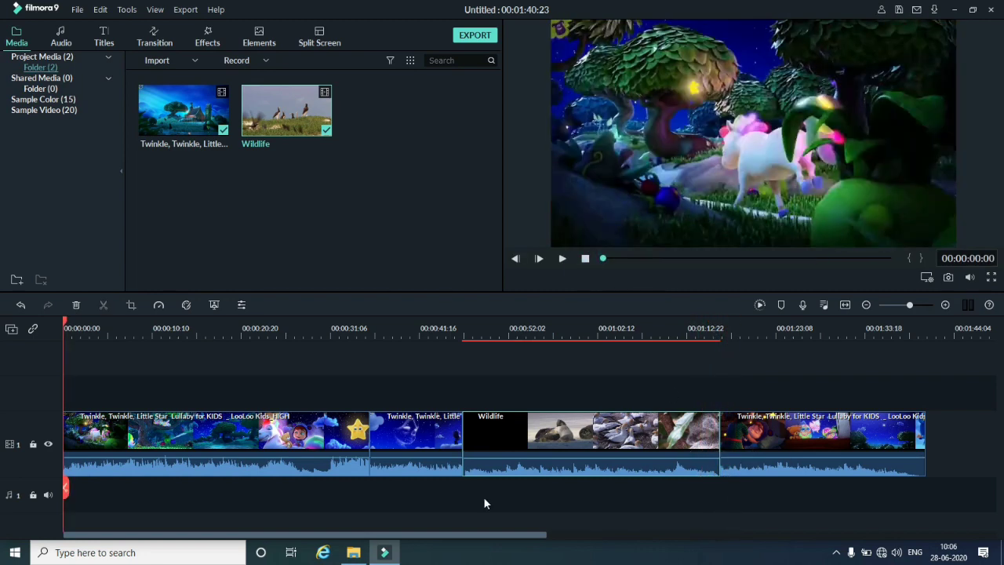